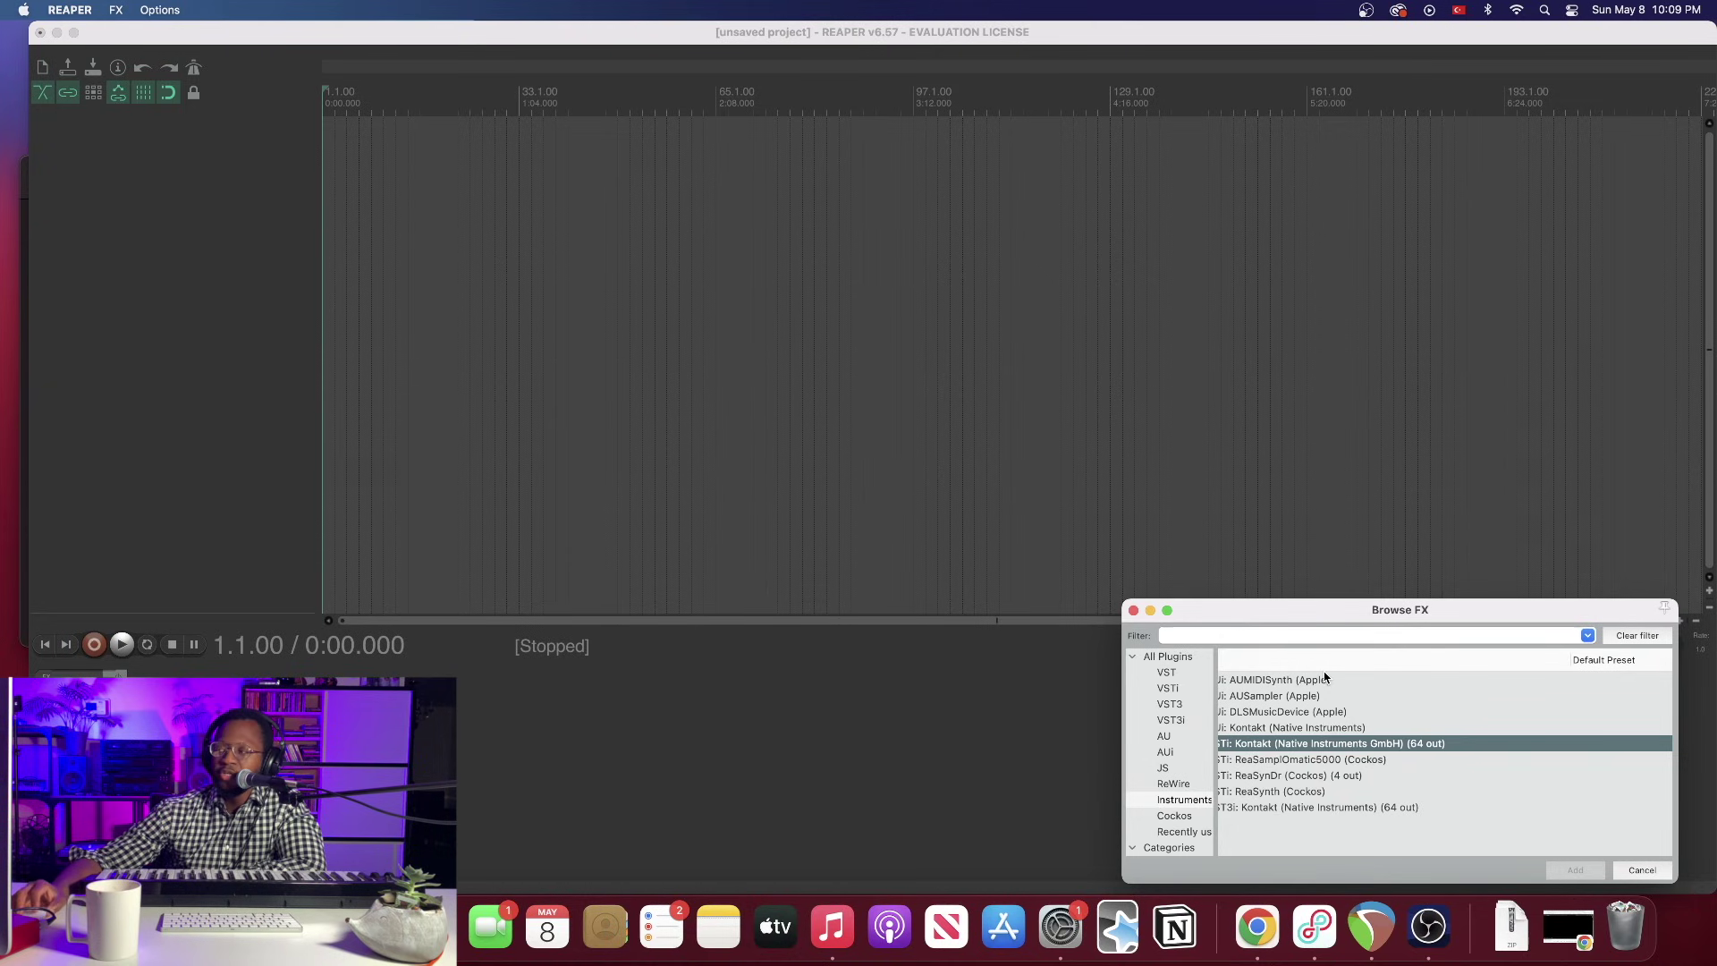
Put VSTi: Kontakt on a new track from Browse FX, declining the extra routing tracks
{"action": "scroll", "coordinate": [1410, 751], "scroll_direction": "left", "scroll_amount": 2}
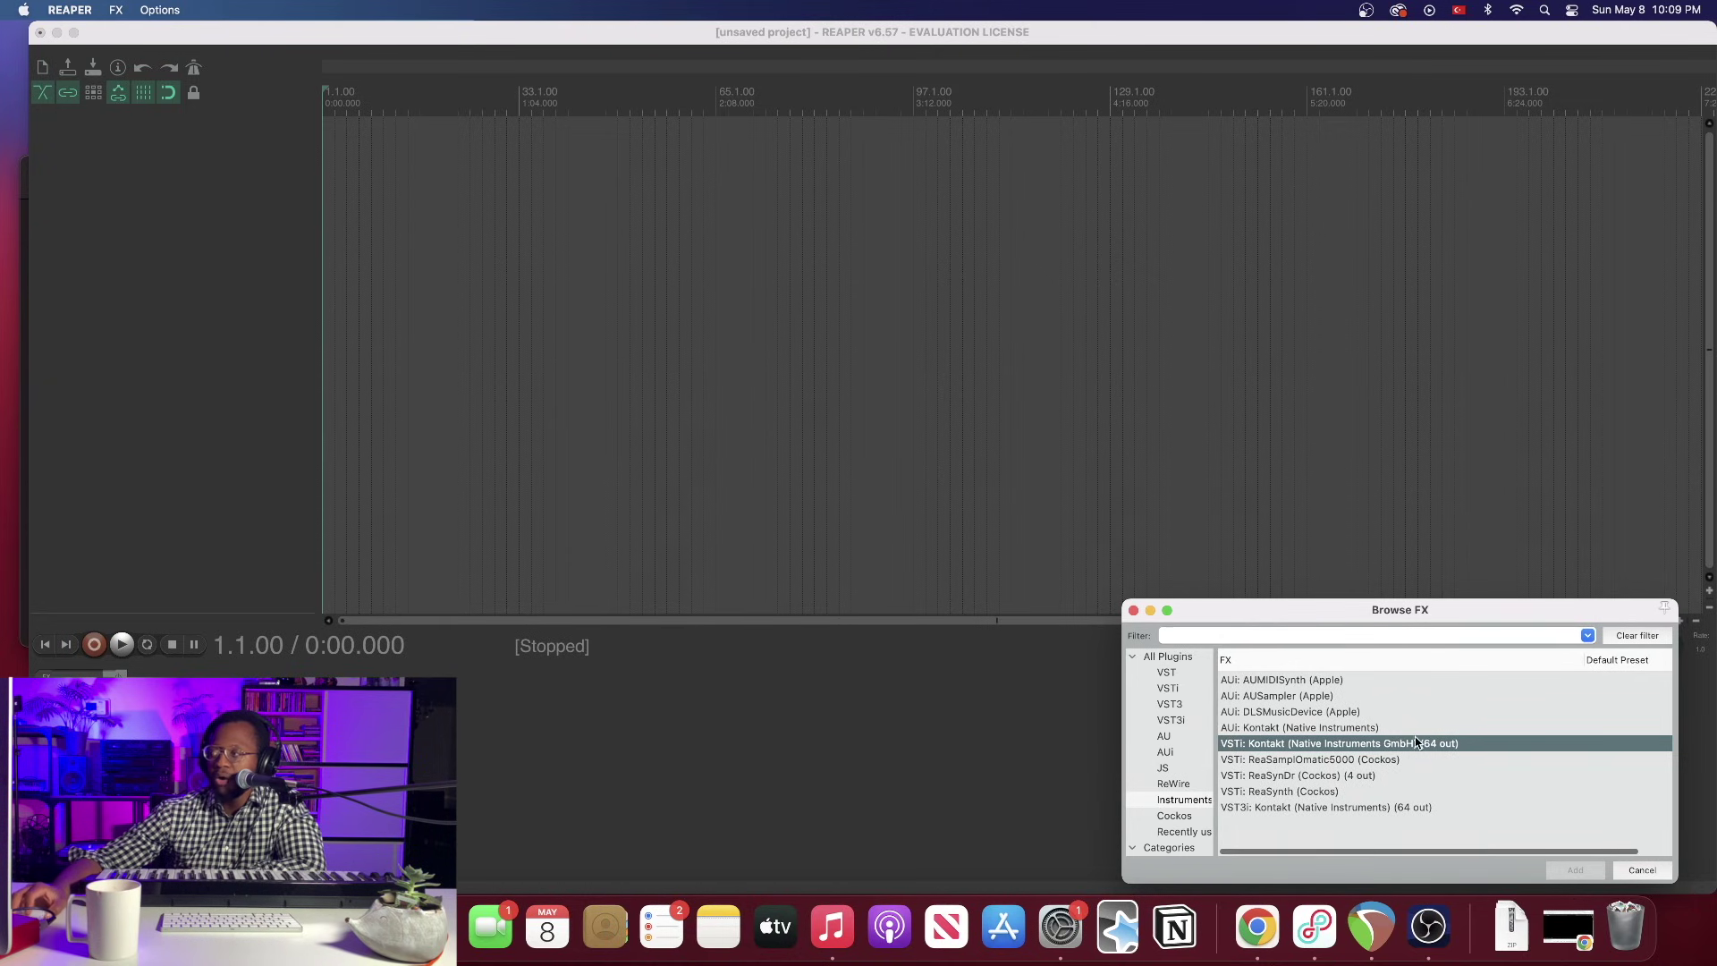
{"action": "left_click_drag", "start_coordinate": [1441, 744], "coordinate": [195, 183]}
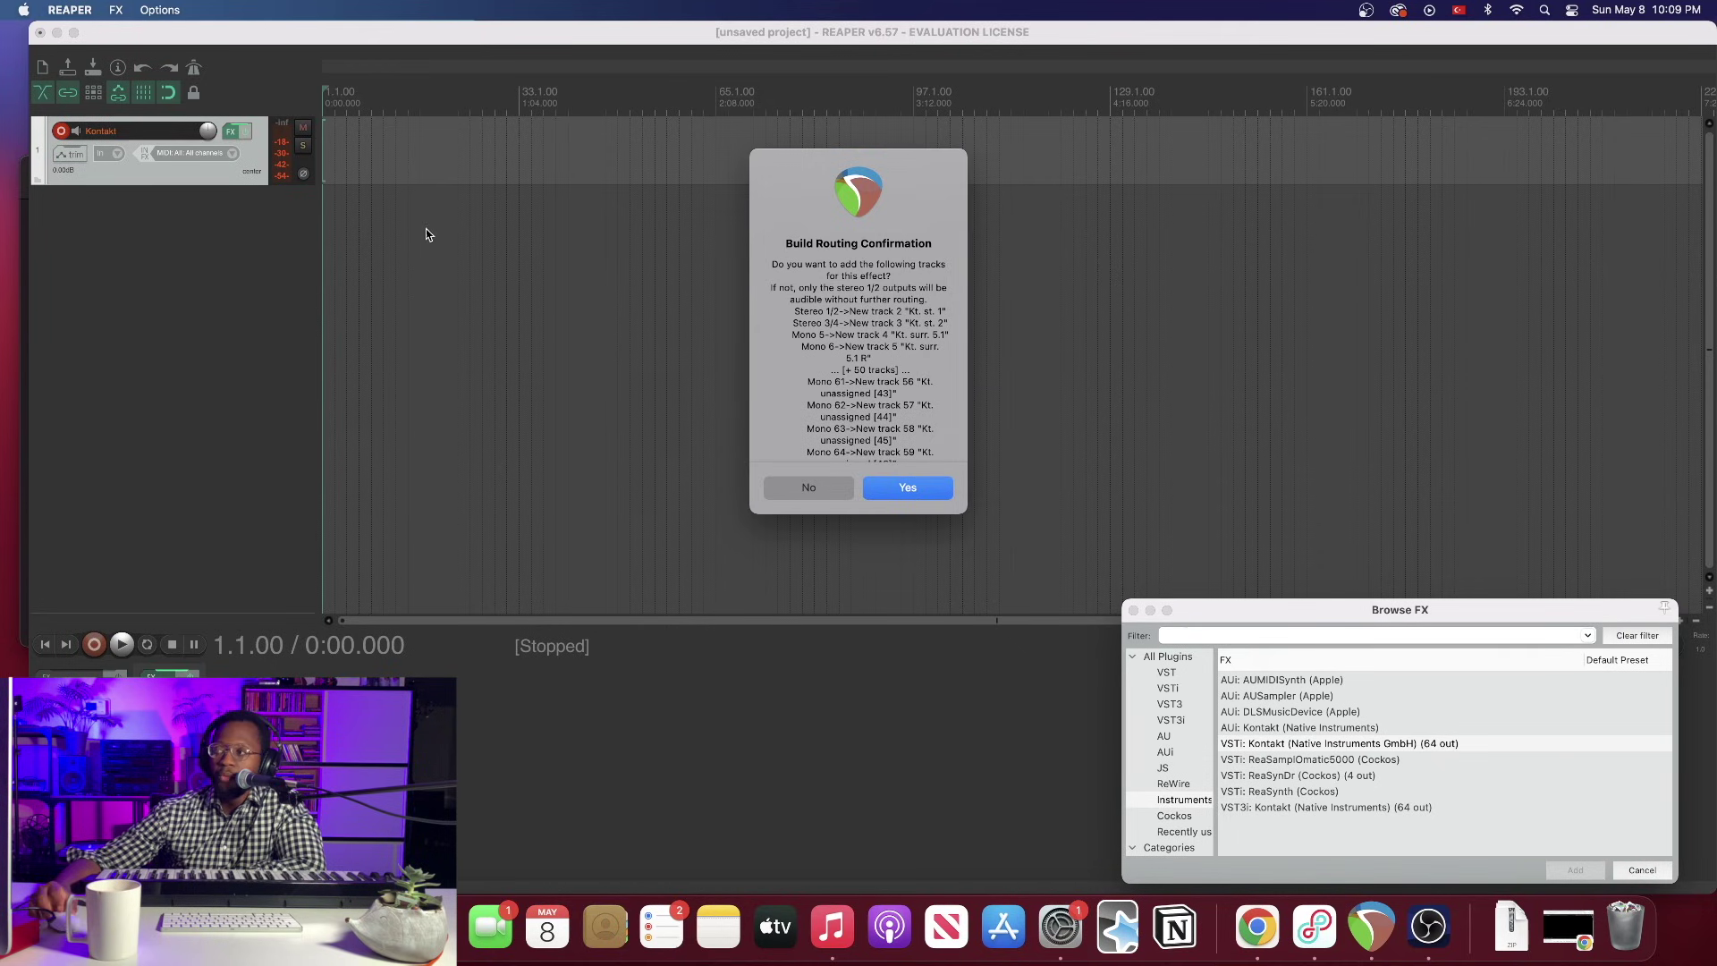
{"action": "scroll", "coordinate": [855, 397], "scroll_direction": "down", "scroll_amount": 1}
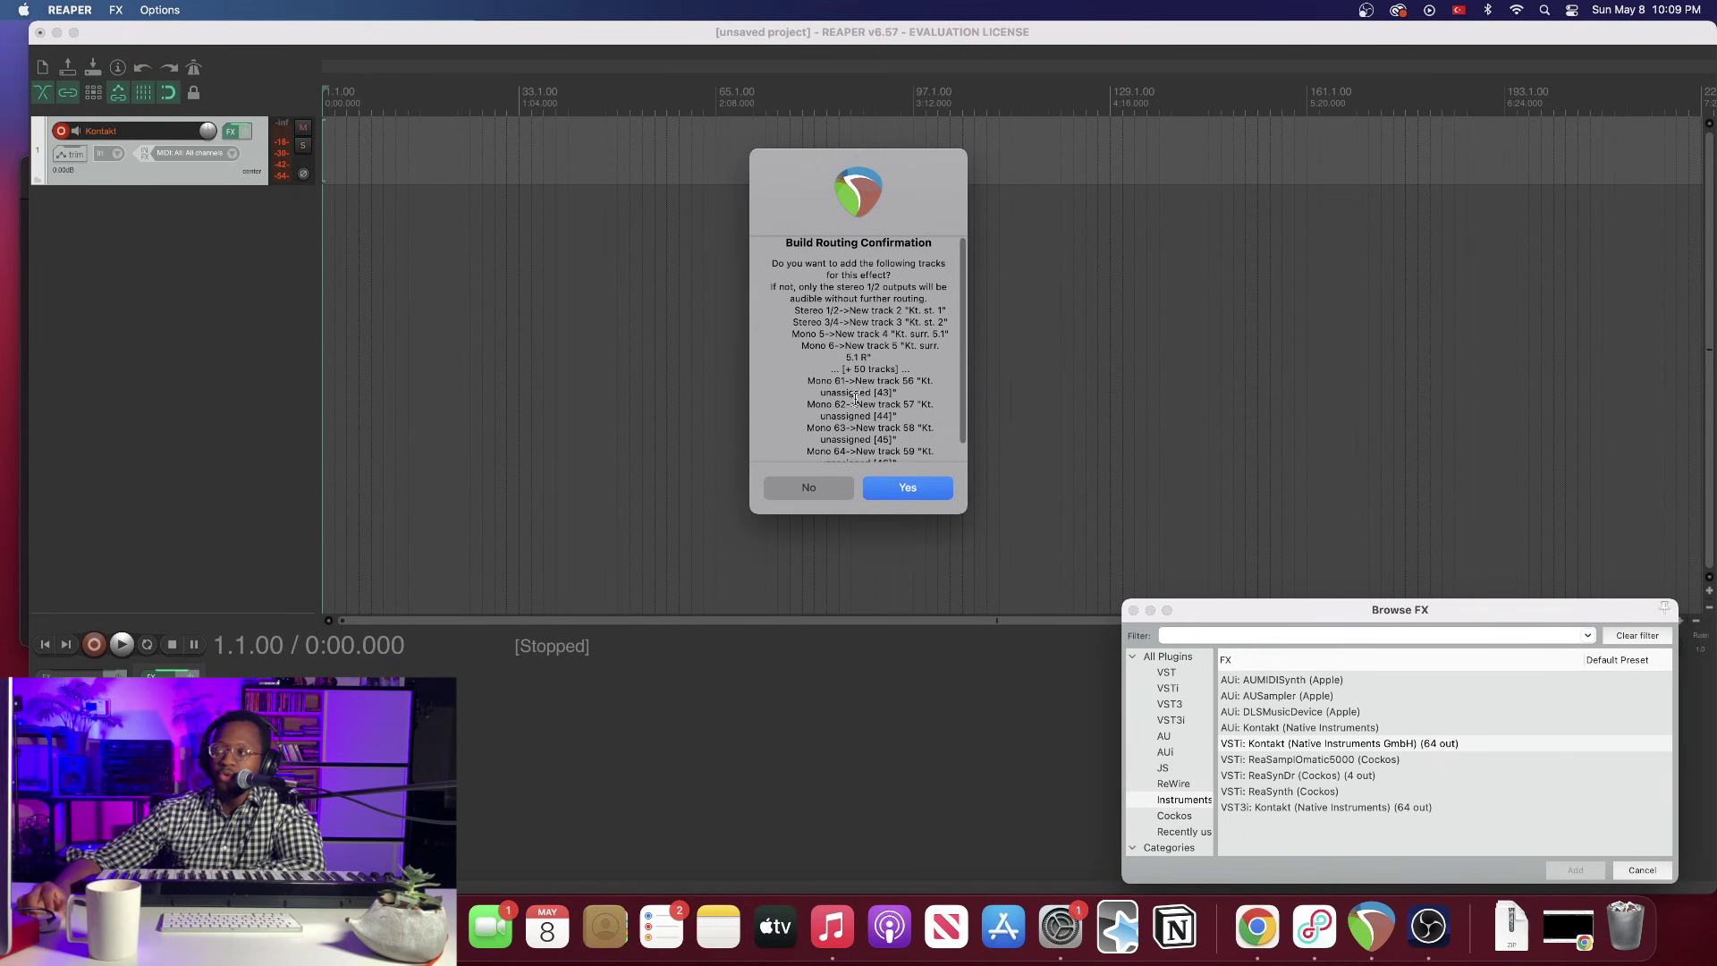
{"action": "left_click", "coordinate": [830, 488]}
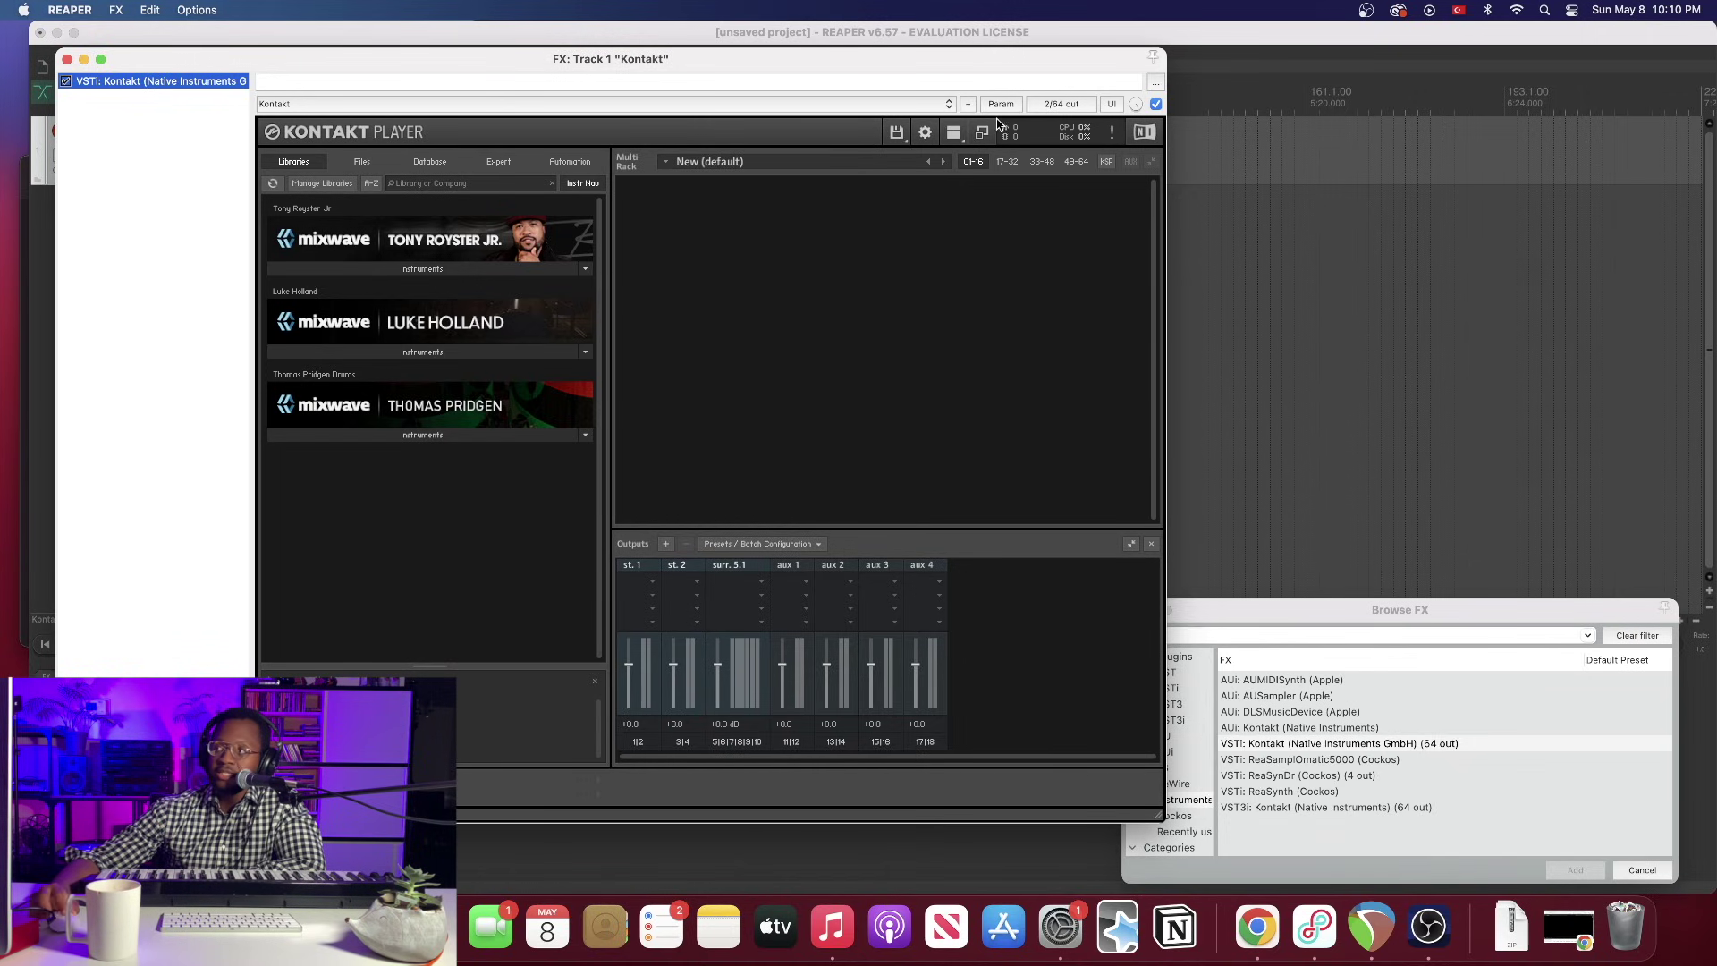
Turn on the Outputs section through Kontakt's Workspace menu
{"action": "left_click", "coordinate": [952, 134]}
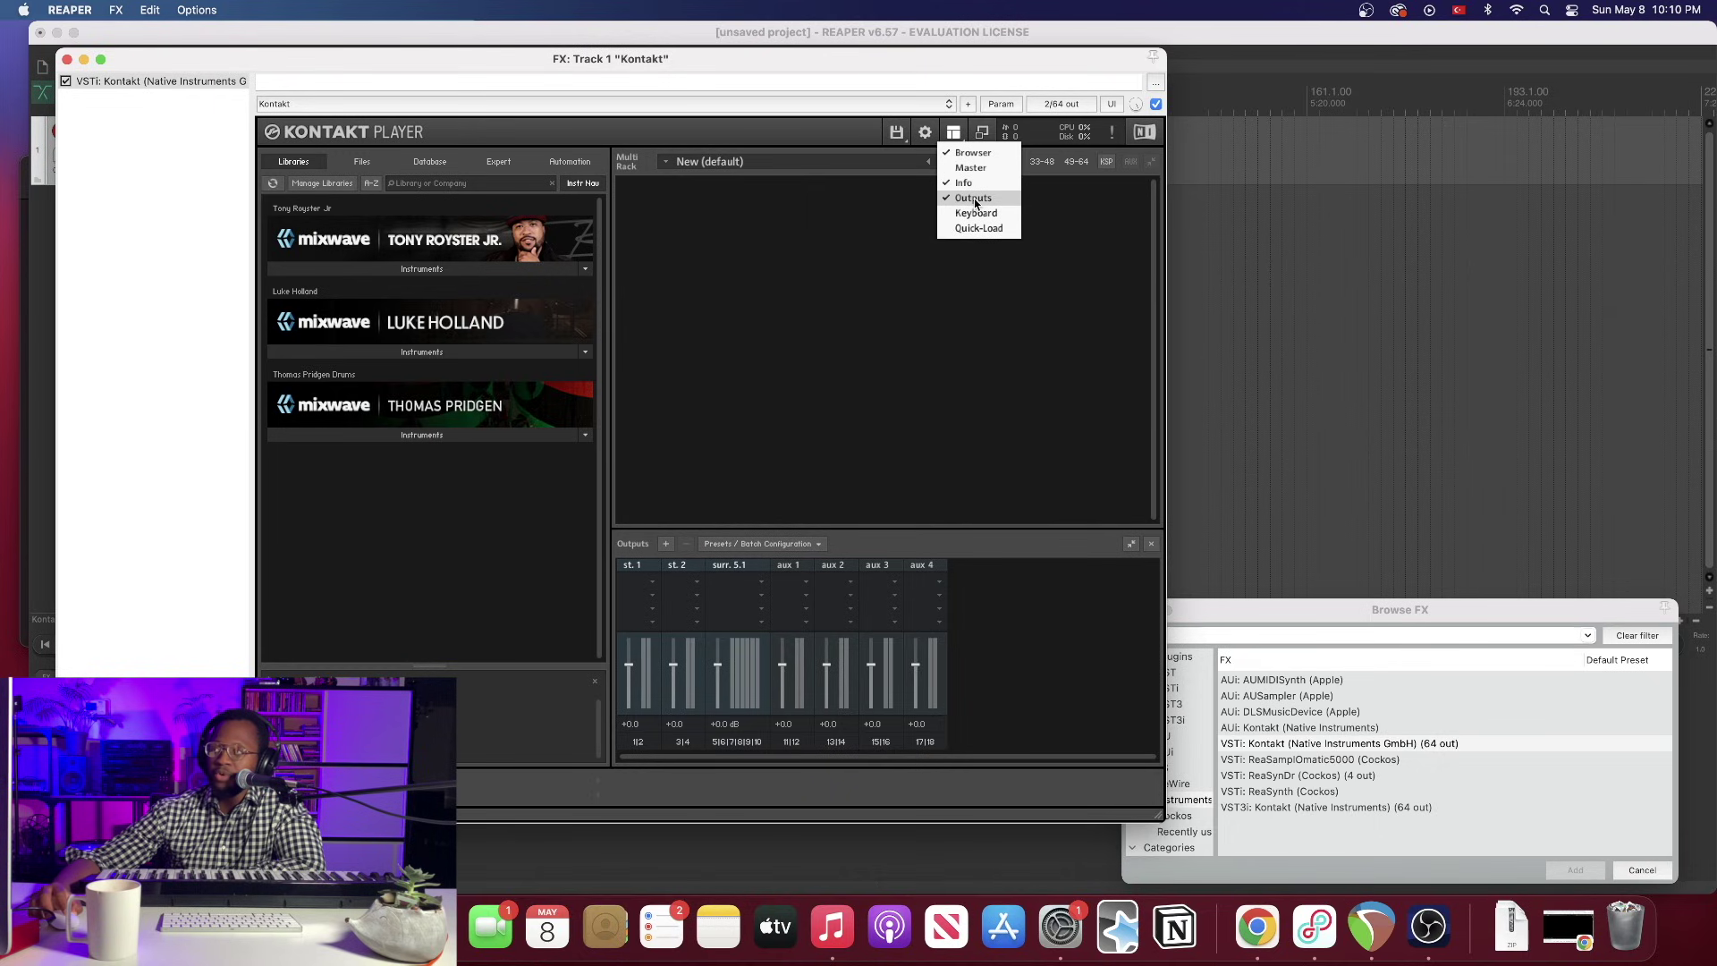
{"action": "left_click", "coordinate": [974, 199]}
{"action": "left_click", "coordinate": [953, 132]}
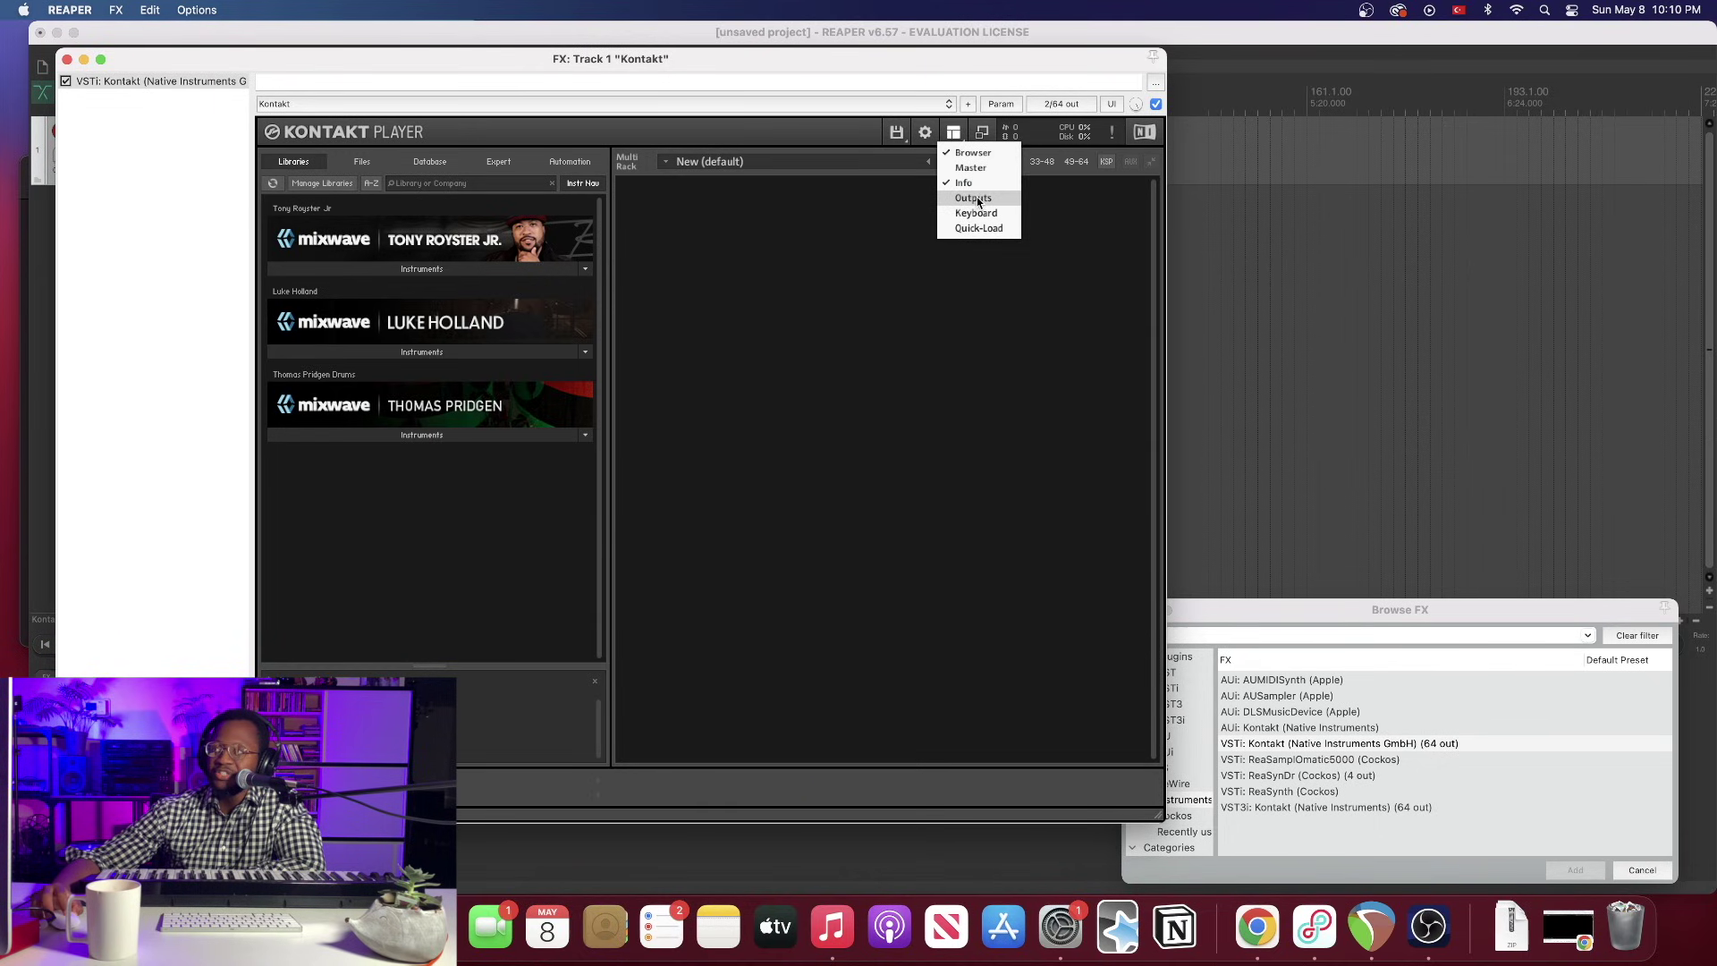
{"action": "left_click", "coordinate": [974, 199]}
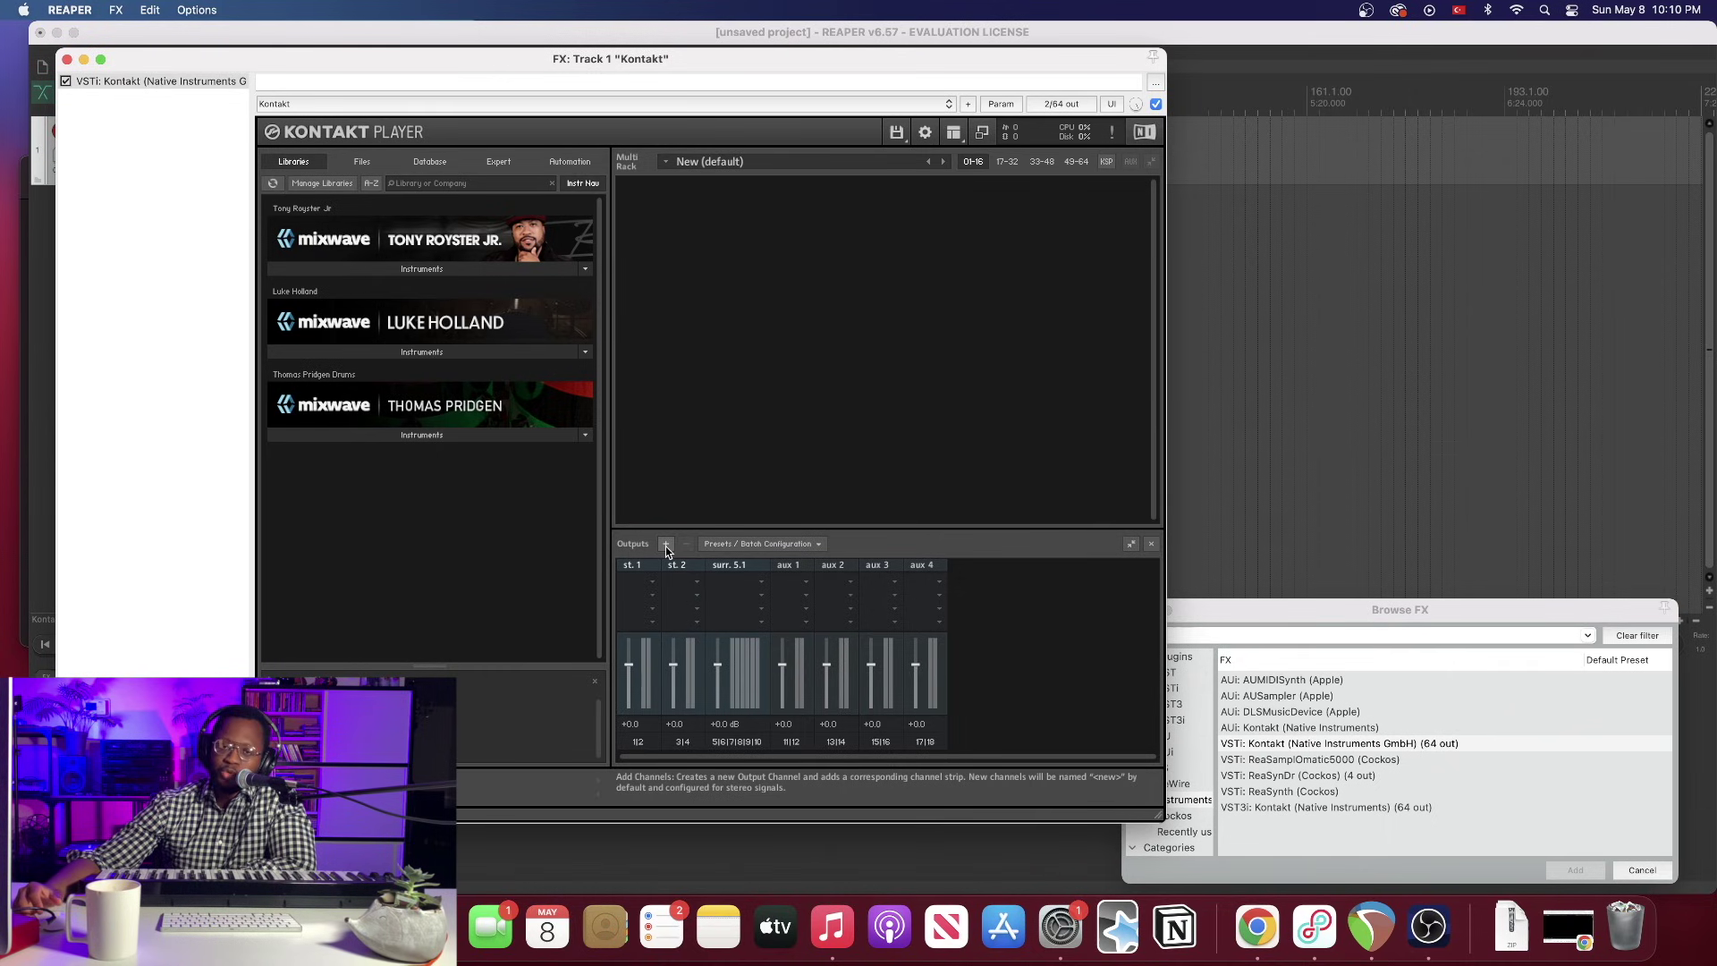
Expand the Tony Royster Jr. library to reveal Tony Royster Jr.nki
{"action": "left_click", "coordinate": [422, 270]}
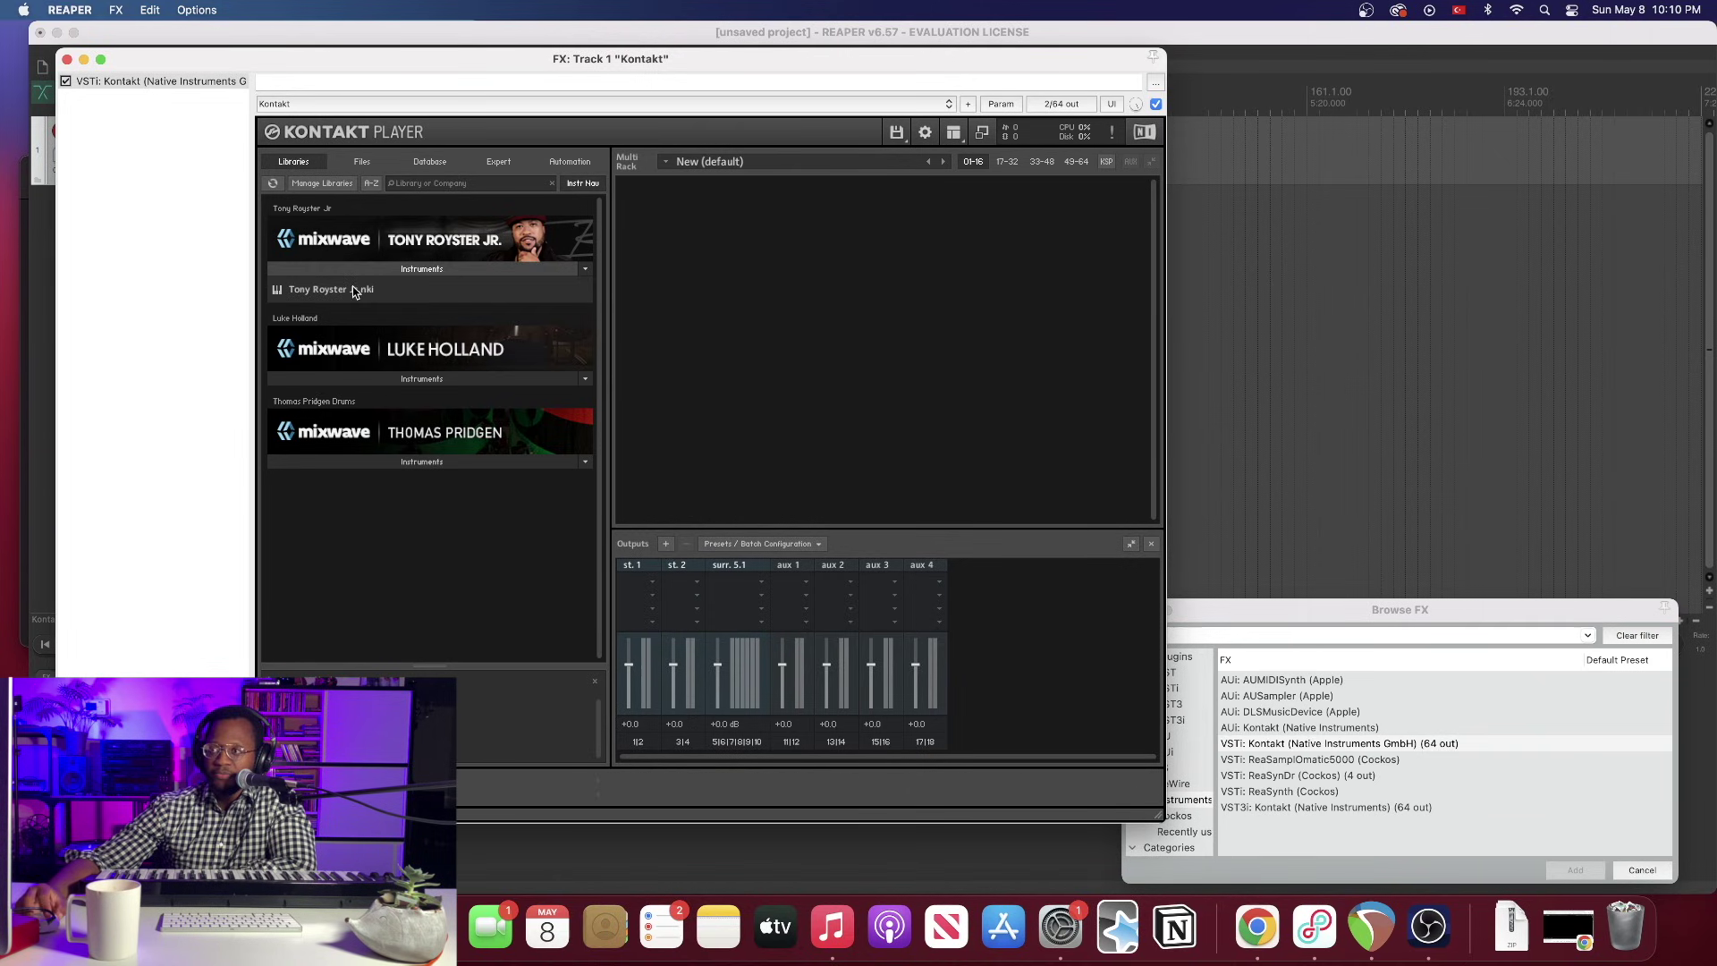
{"action": "left_click", "coordinate": [588, 268]}
{"action": "left_click", "coordinate": [984, 590]}
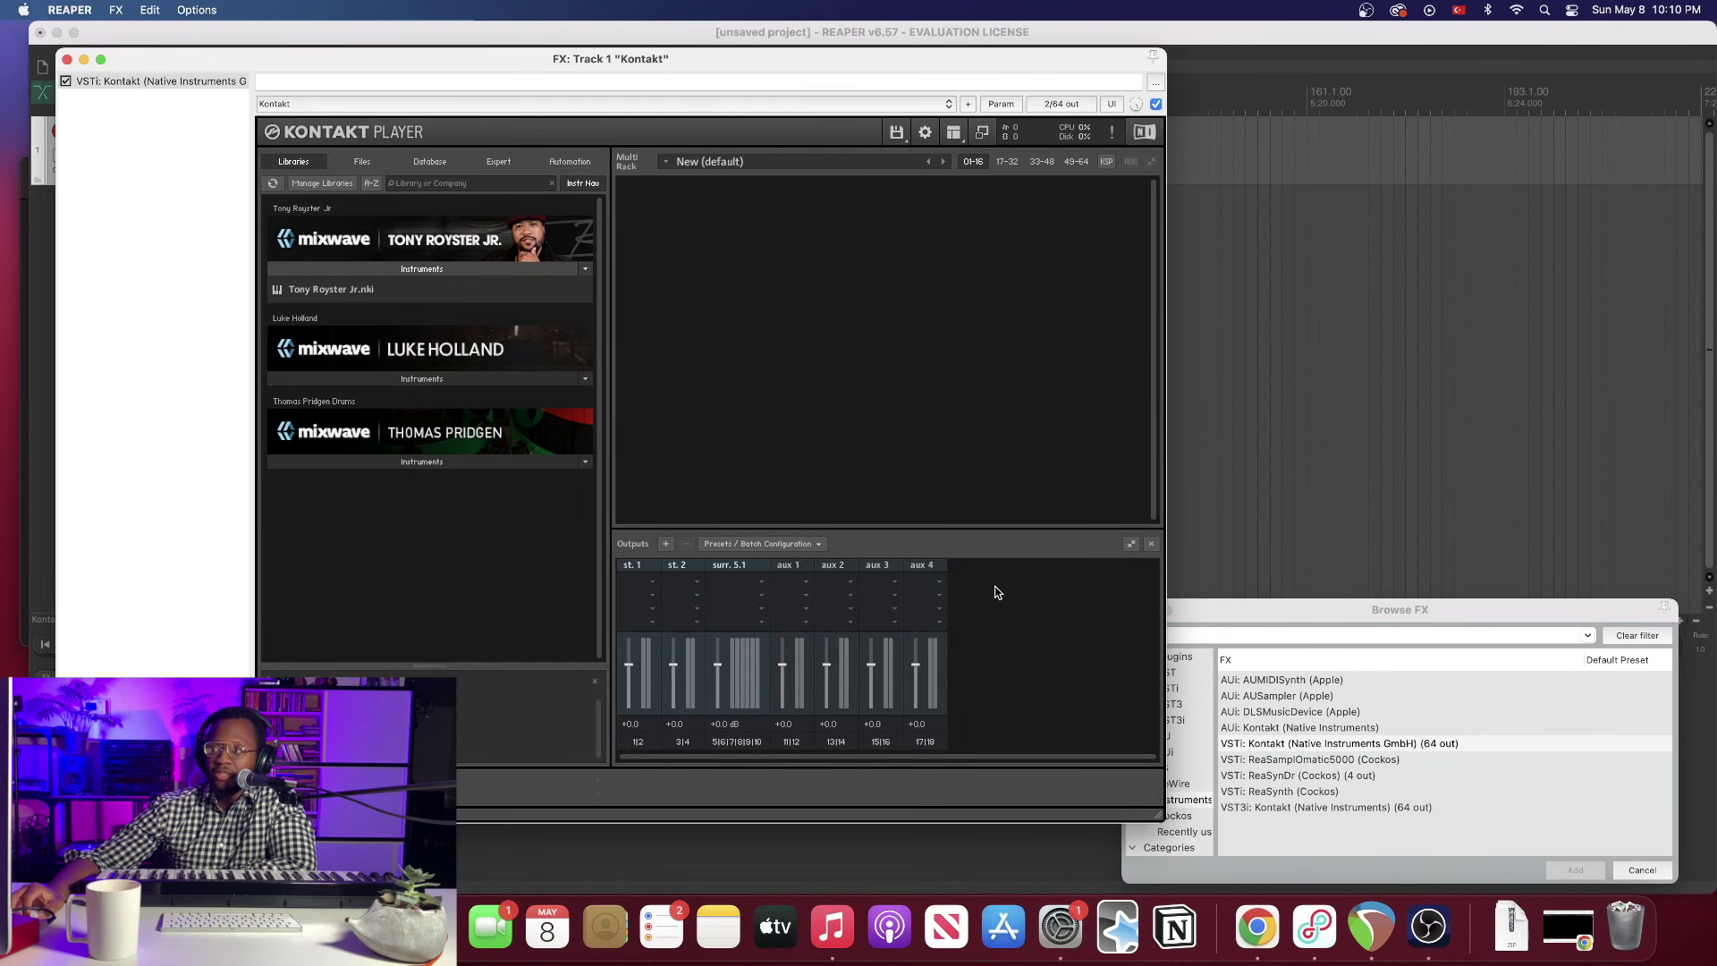
Add 8 stereo output channels from host output Kt. st. 1 [1], deleting the existing channels
{"action": "left_click", "coordinate": [666, 545]}
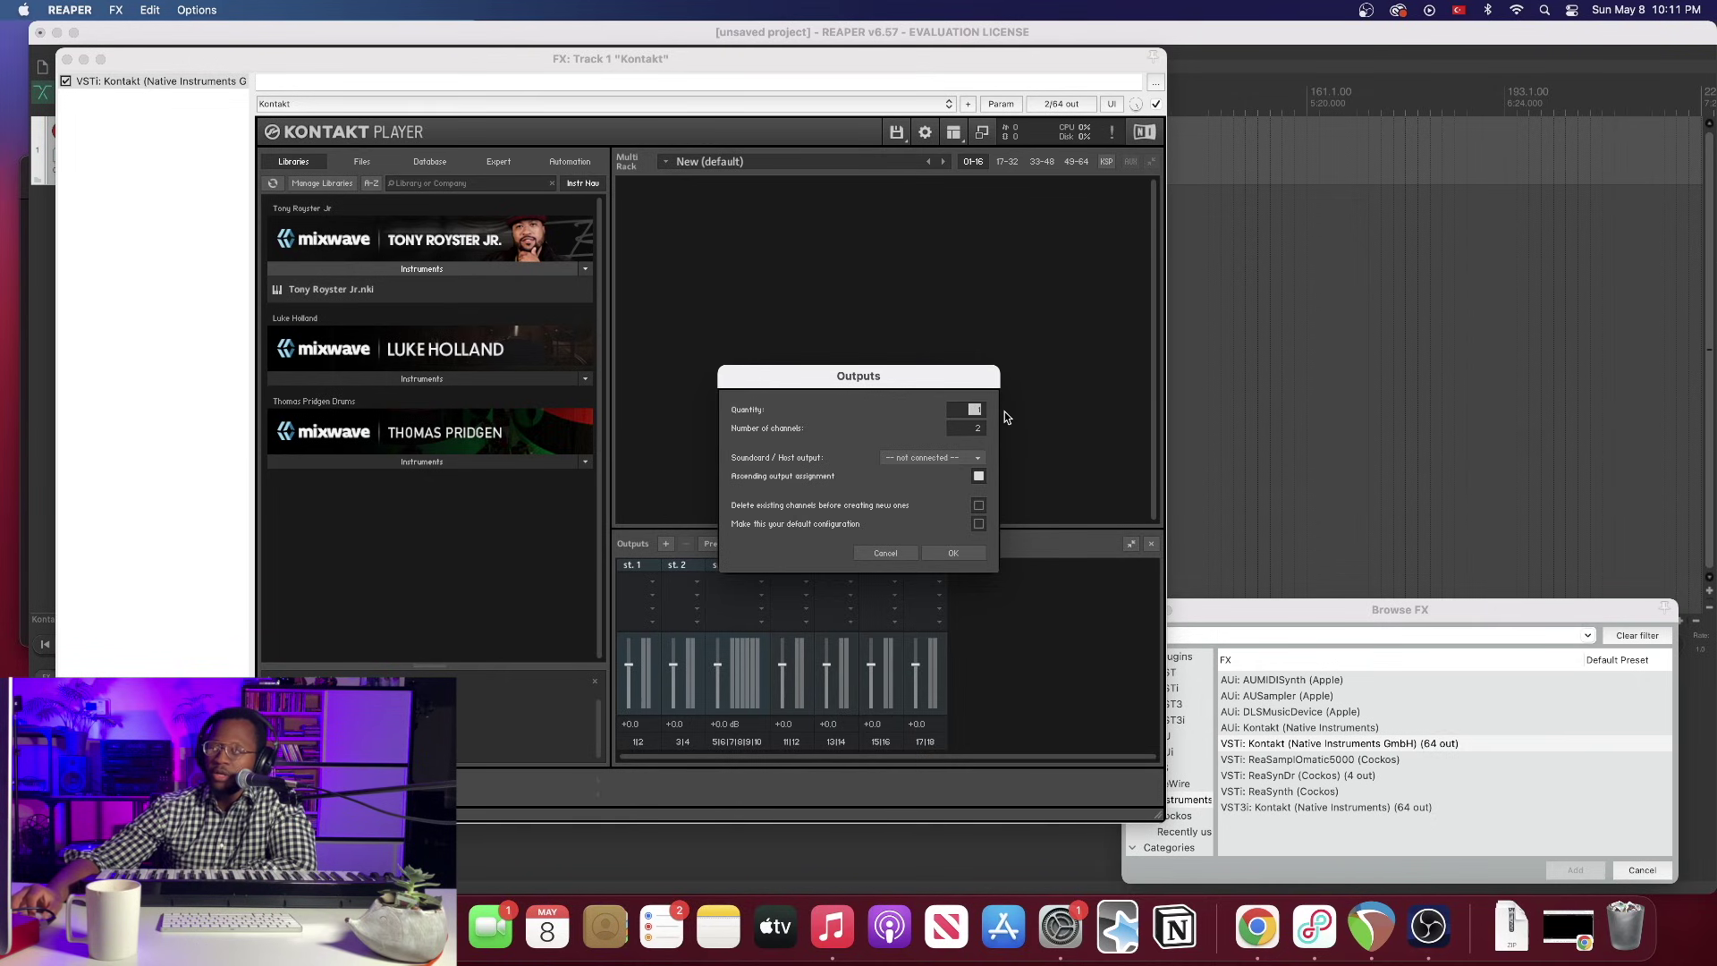
{"action": "type", "text": "8"}
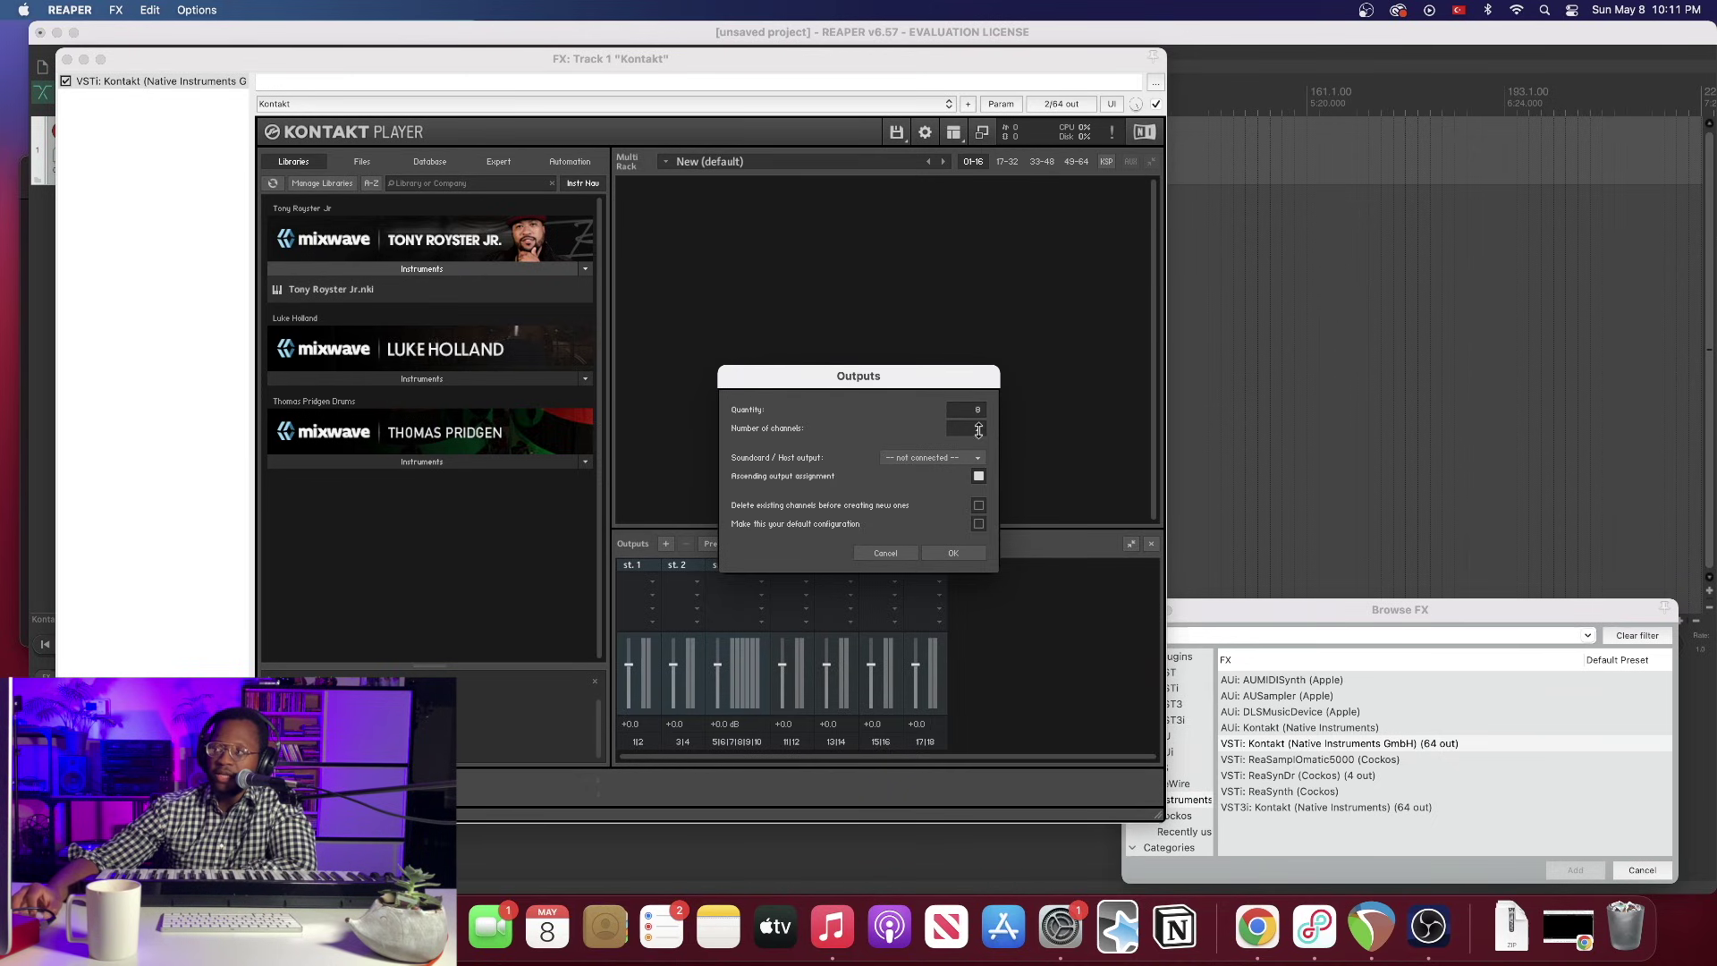
{"action": "left_click", "coordinate": [926, 459]}
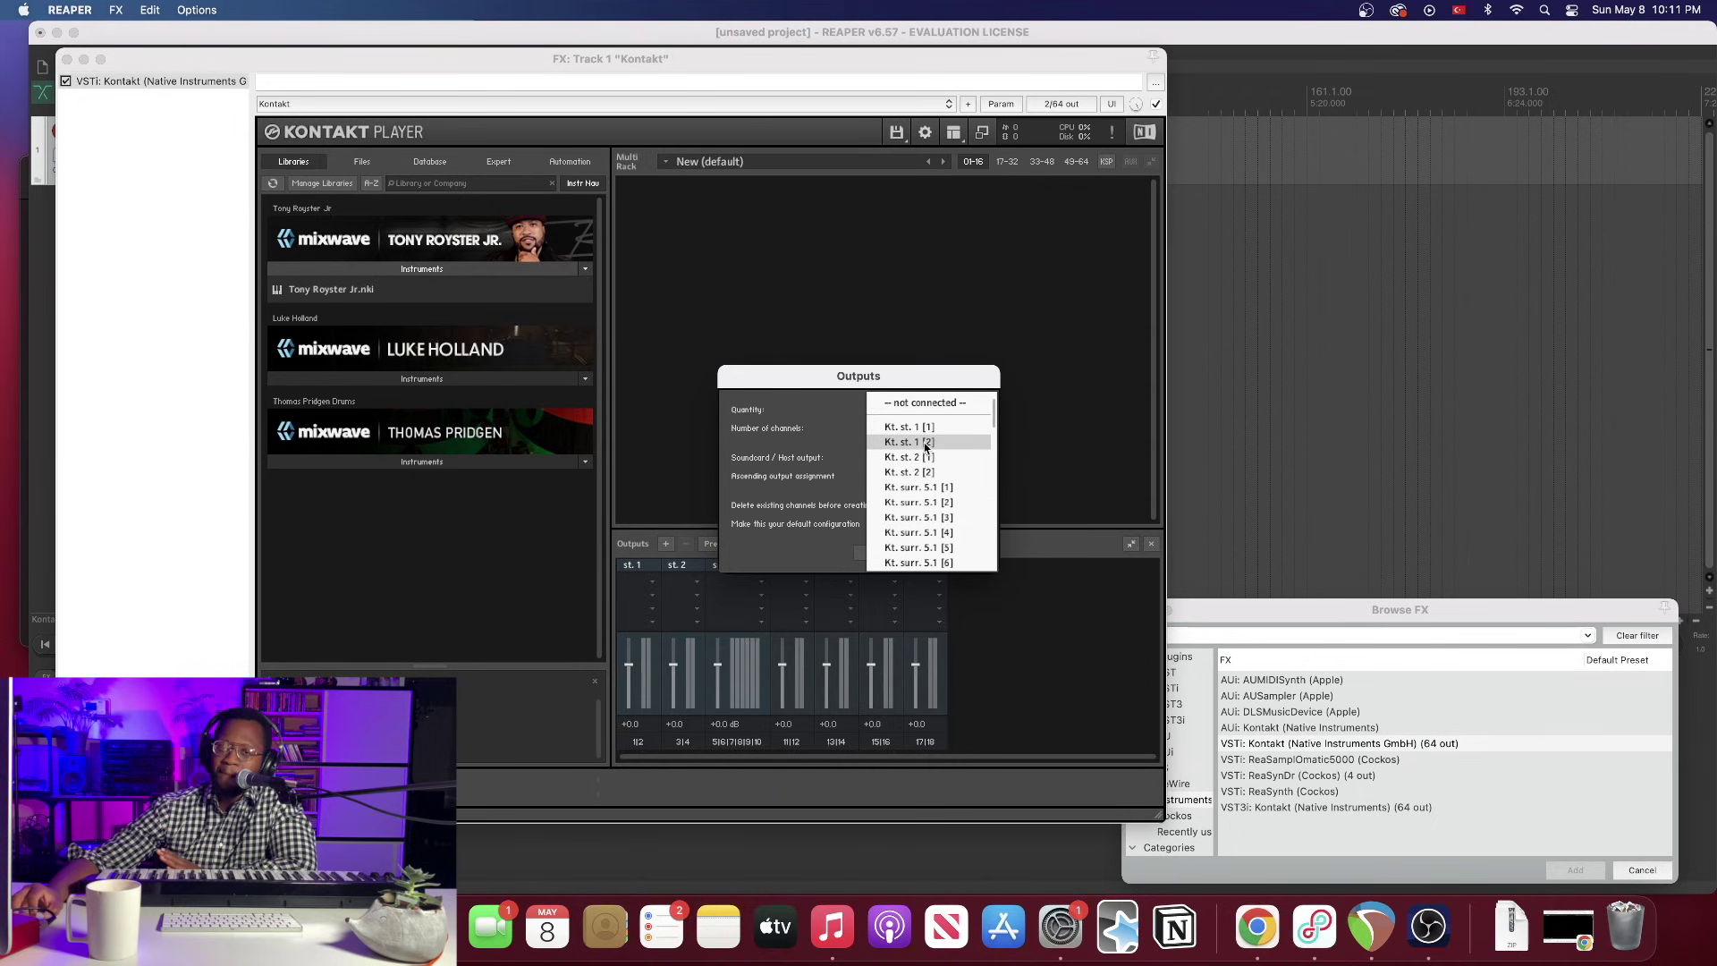
{"action": "left_click", "coordinate": [924, 428]}
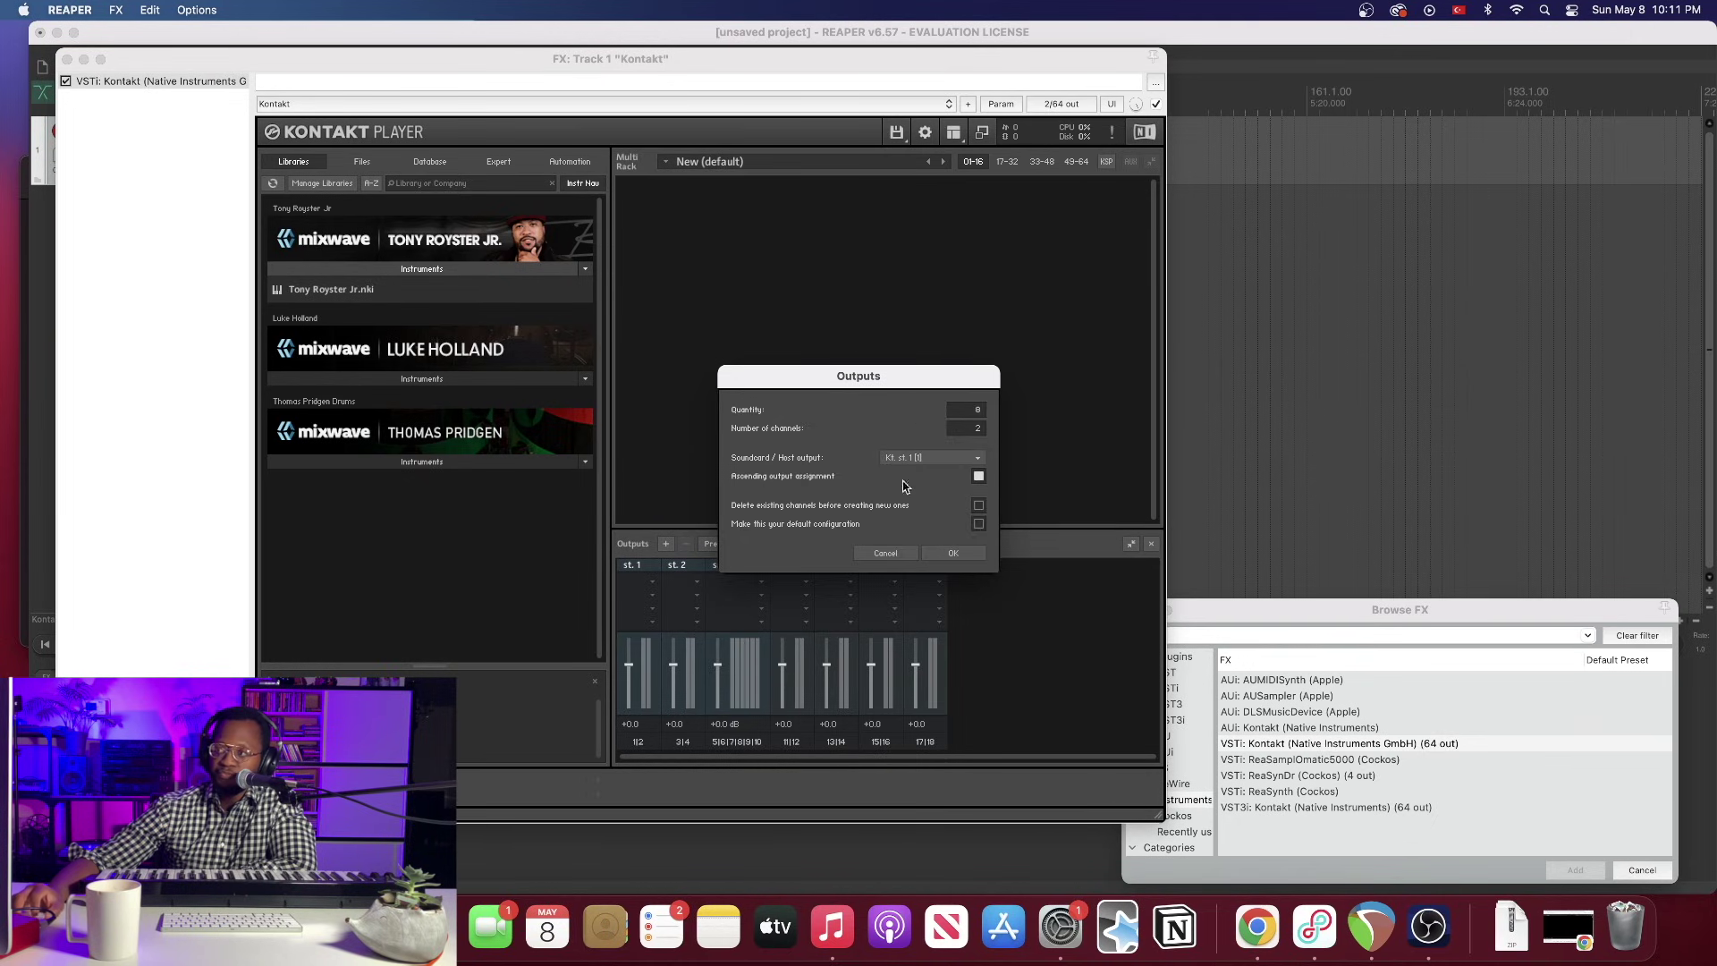
{"action": "left_click", "coordinate": [977, 506]}
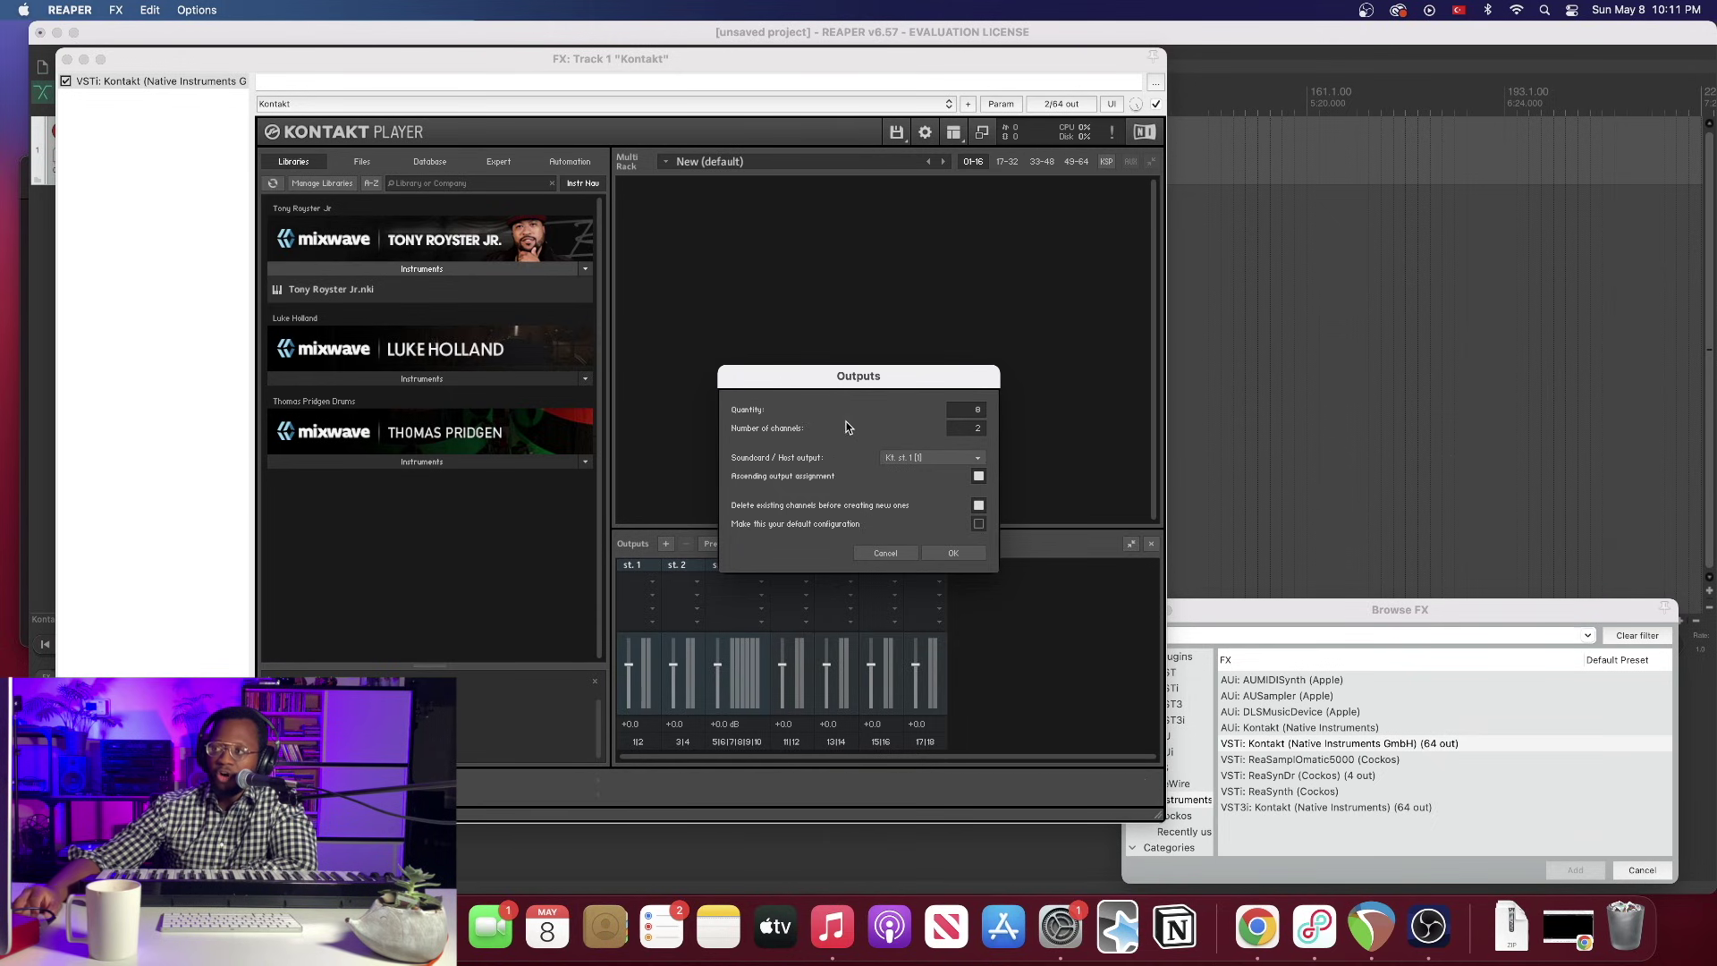
{"action": "left_click_drag", "start_coordinate": [849, 376], "coordinate": [855, 318]}
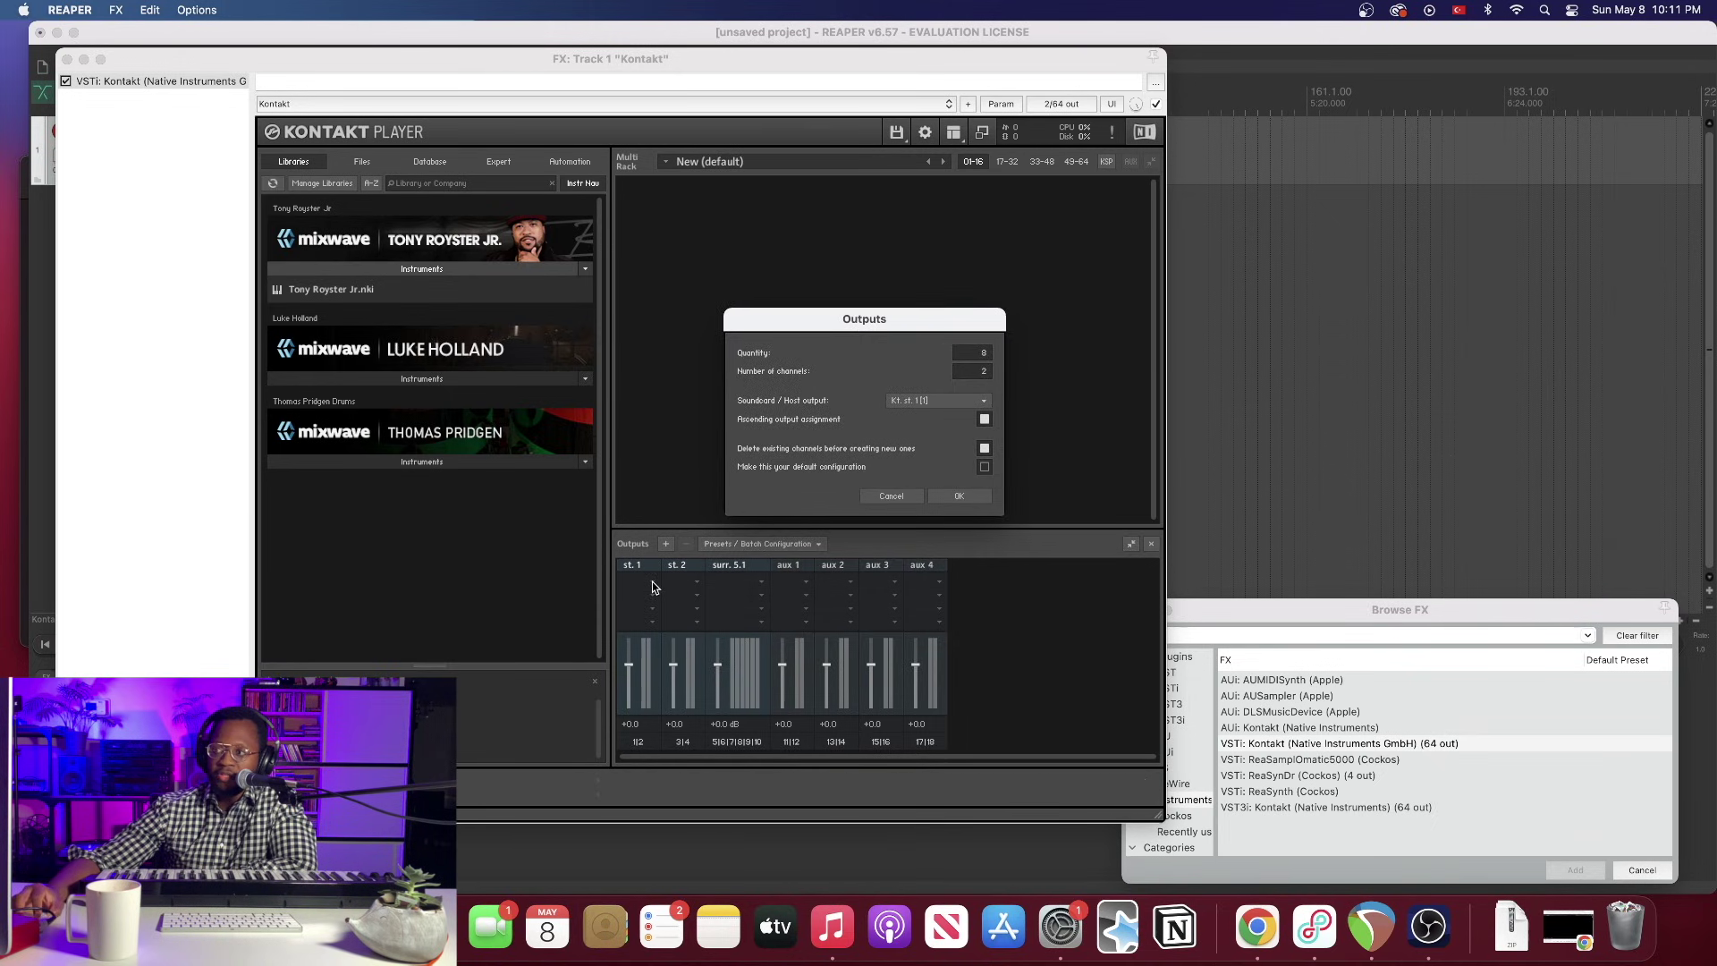
{"action": "left_click_drag", "start_coordinate": [863, 322], "coordinate": [812, 421]}
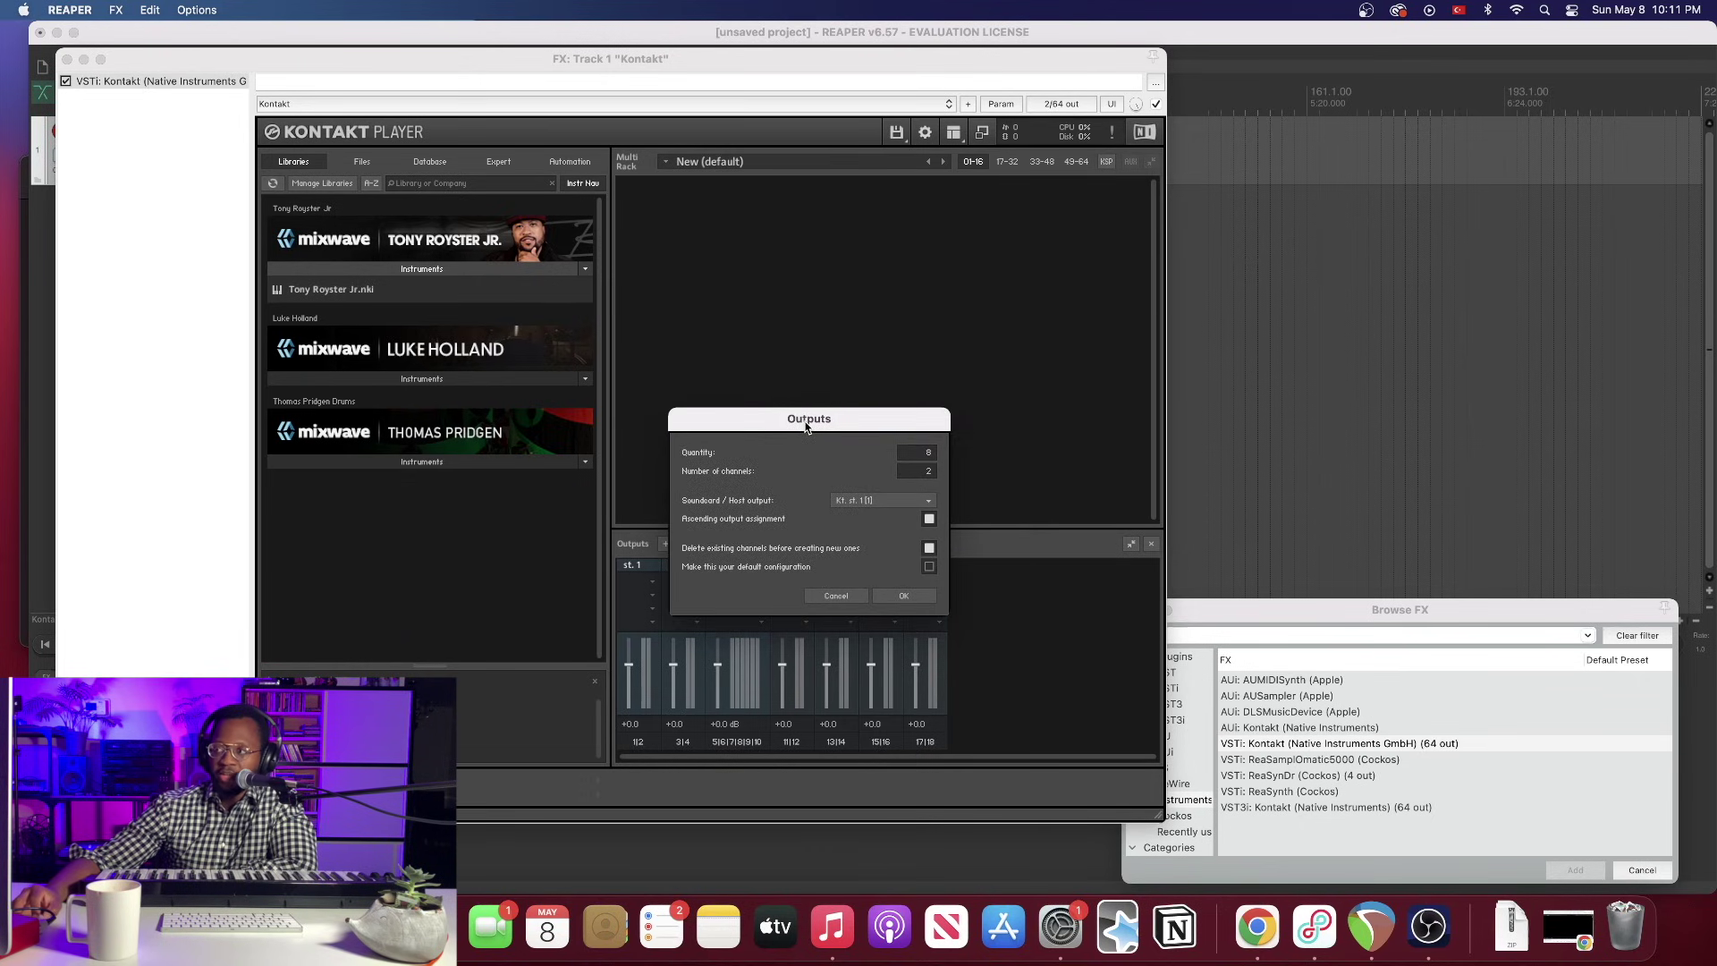
{"action": "left_click", "coordinate": [909, 594]}
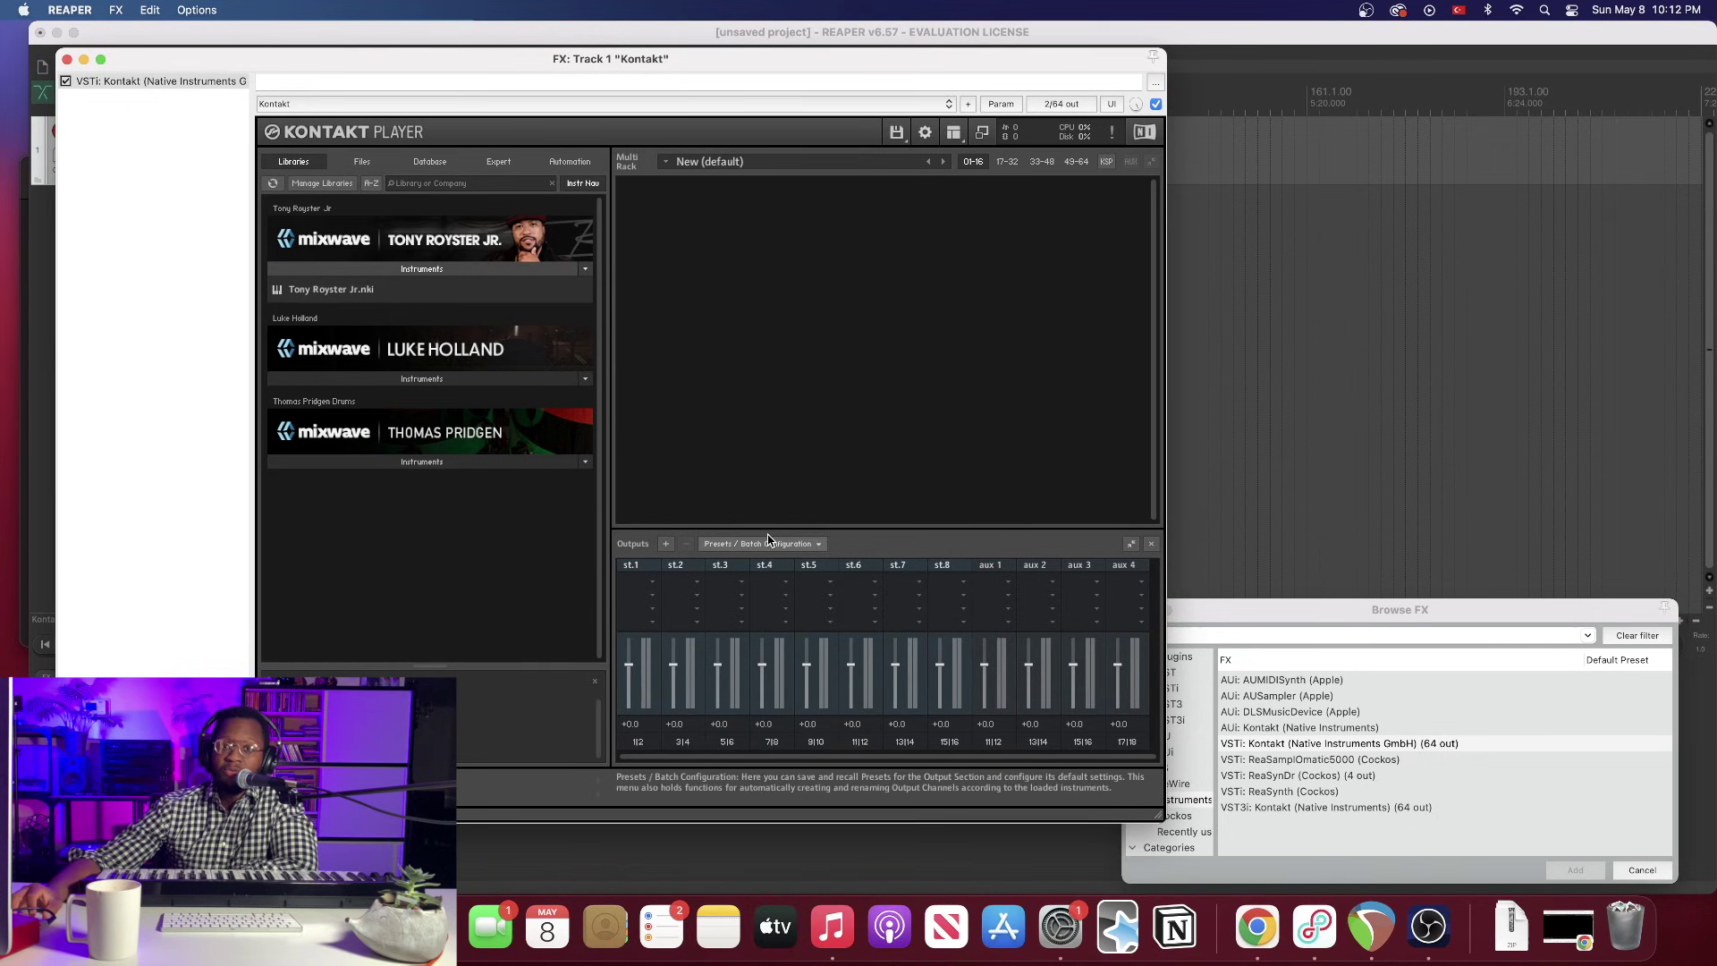
Save the eight-stereo output layout as the default output state for All formats
{"action": "left_click", "coordinate": [820, 545]}
{"action": "left_click", "coordinate": [820, 545]}
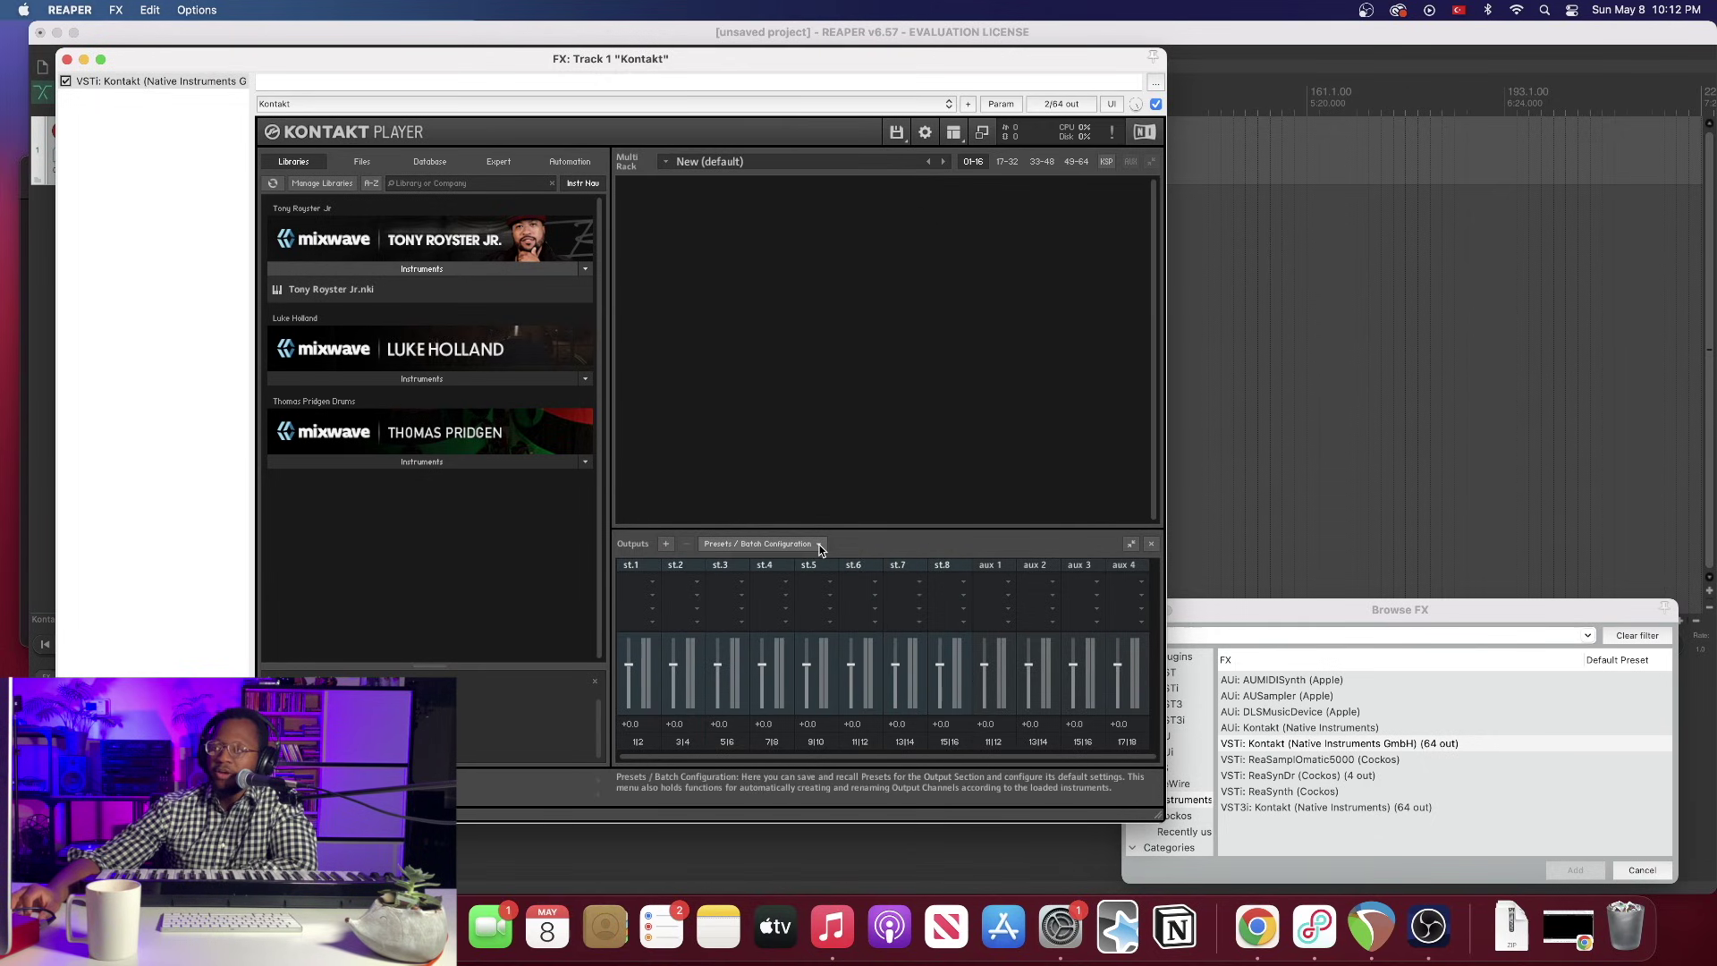
{"action": "left_click", "coordinate": [818, 546]}
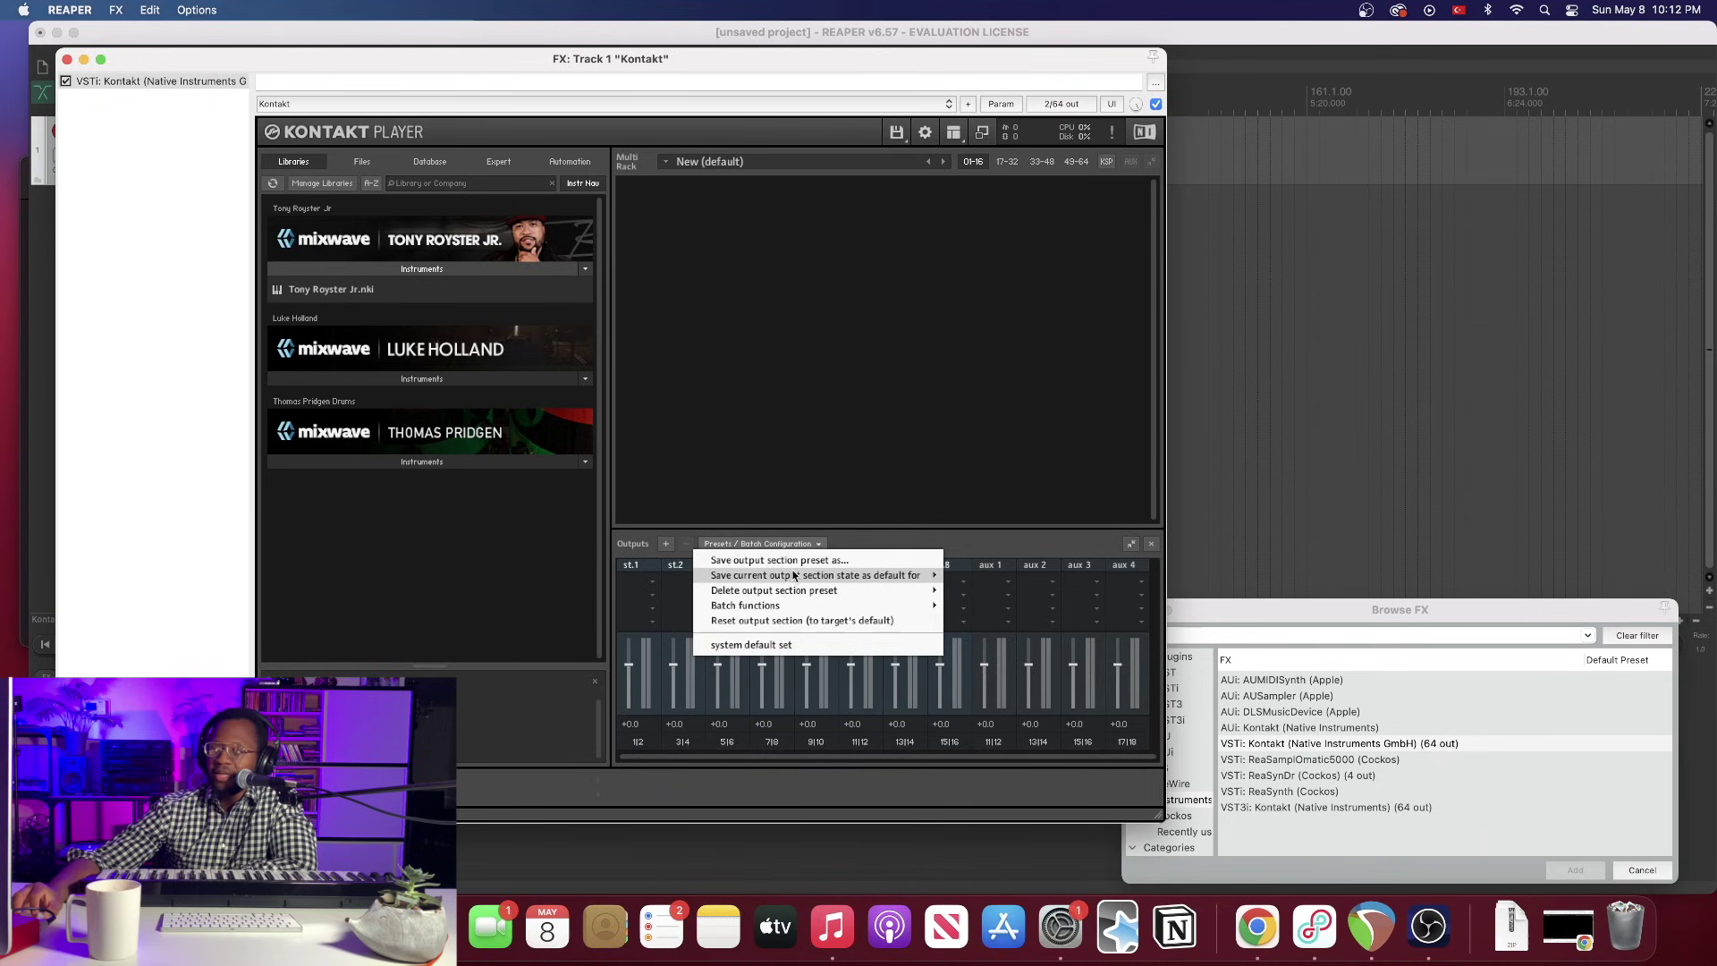
{"action": "mouse_move", "coordinate": [784, 581]}
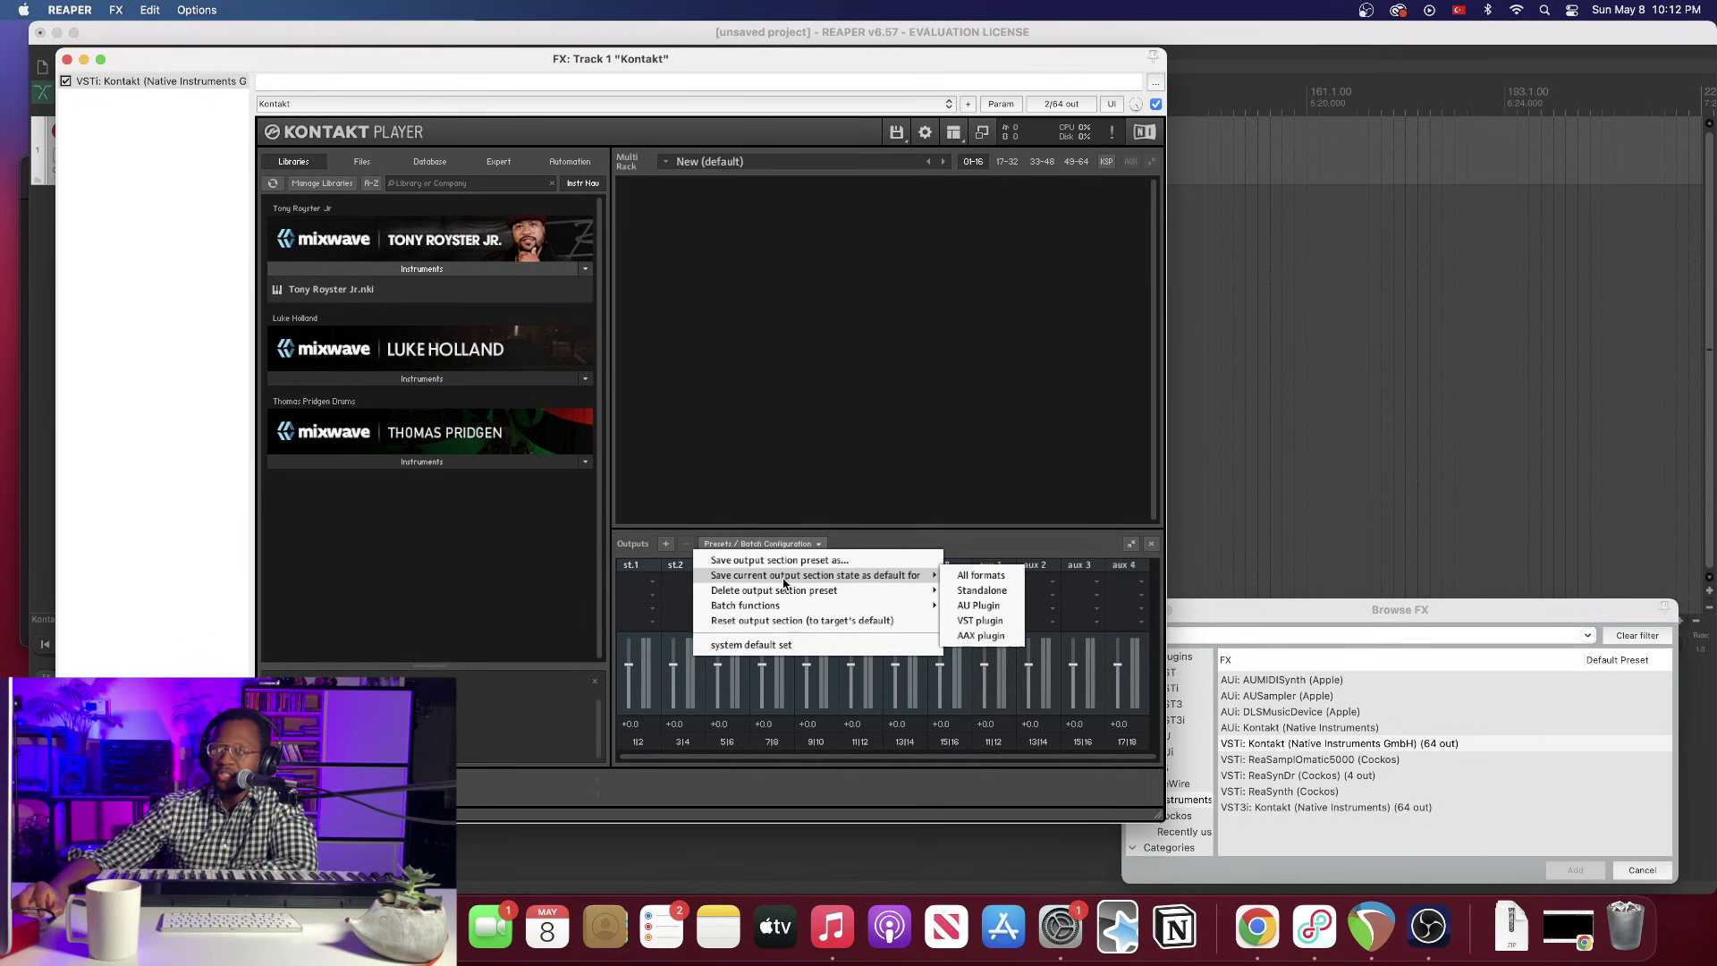
{"action": "left_click", "coordinate": [967, 577]}
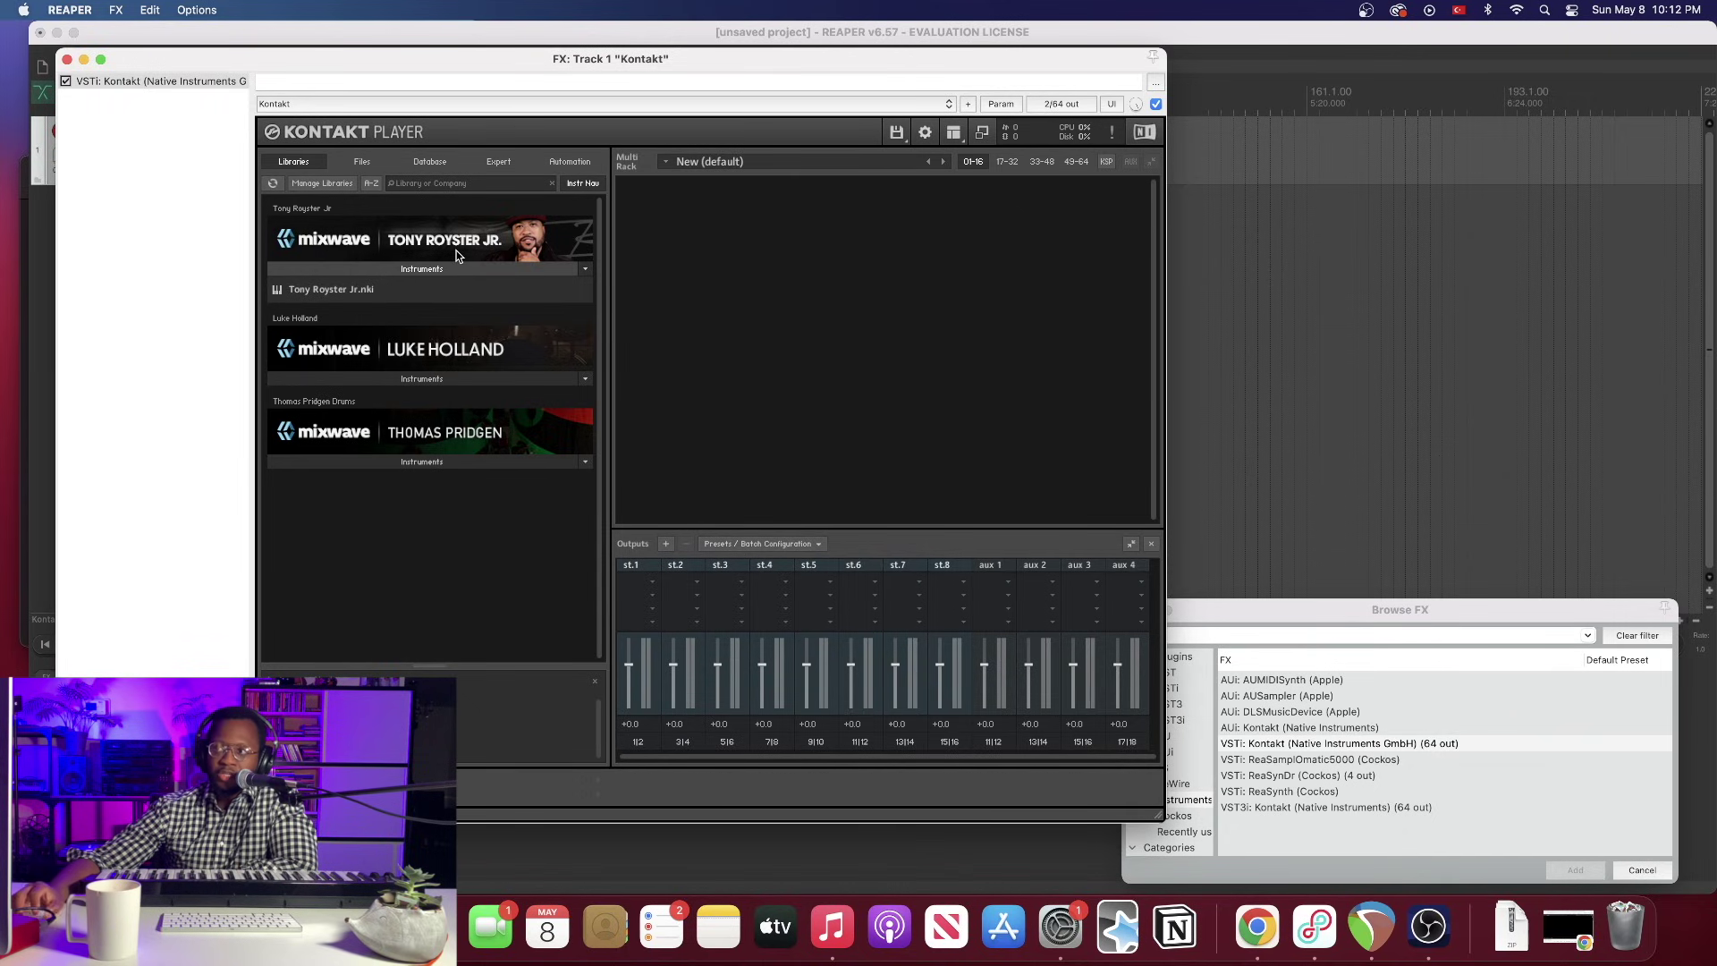
Close Kontakt, then re-add it on a track and accept building tracks for every output
{"action": "left_click", "coordinate": [67, 59]}
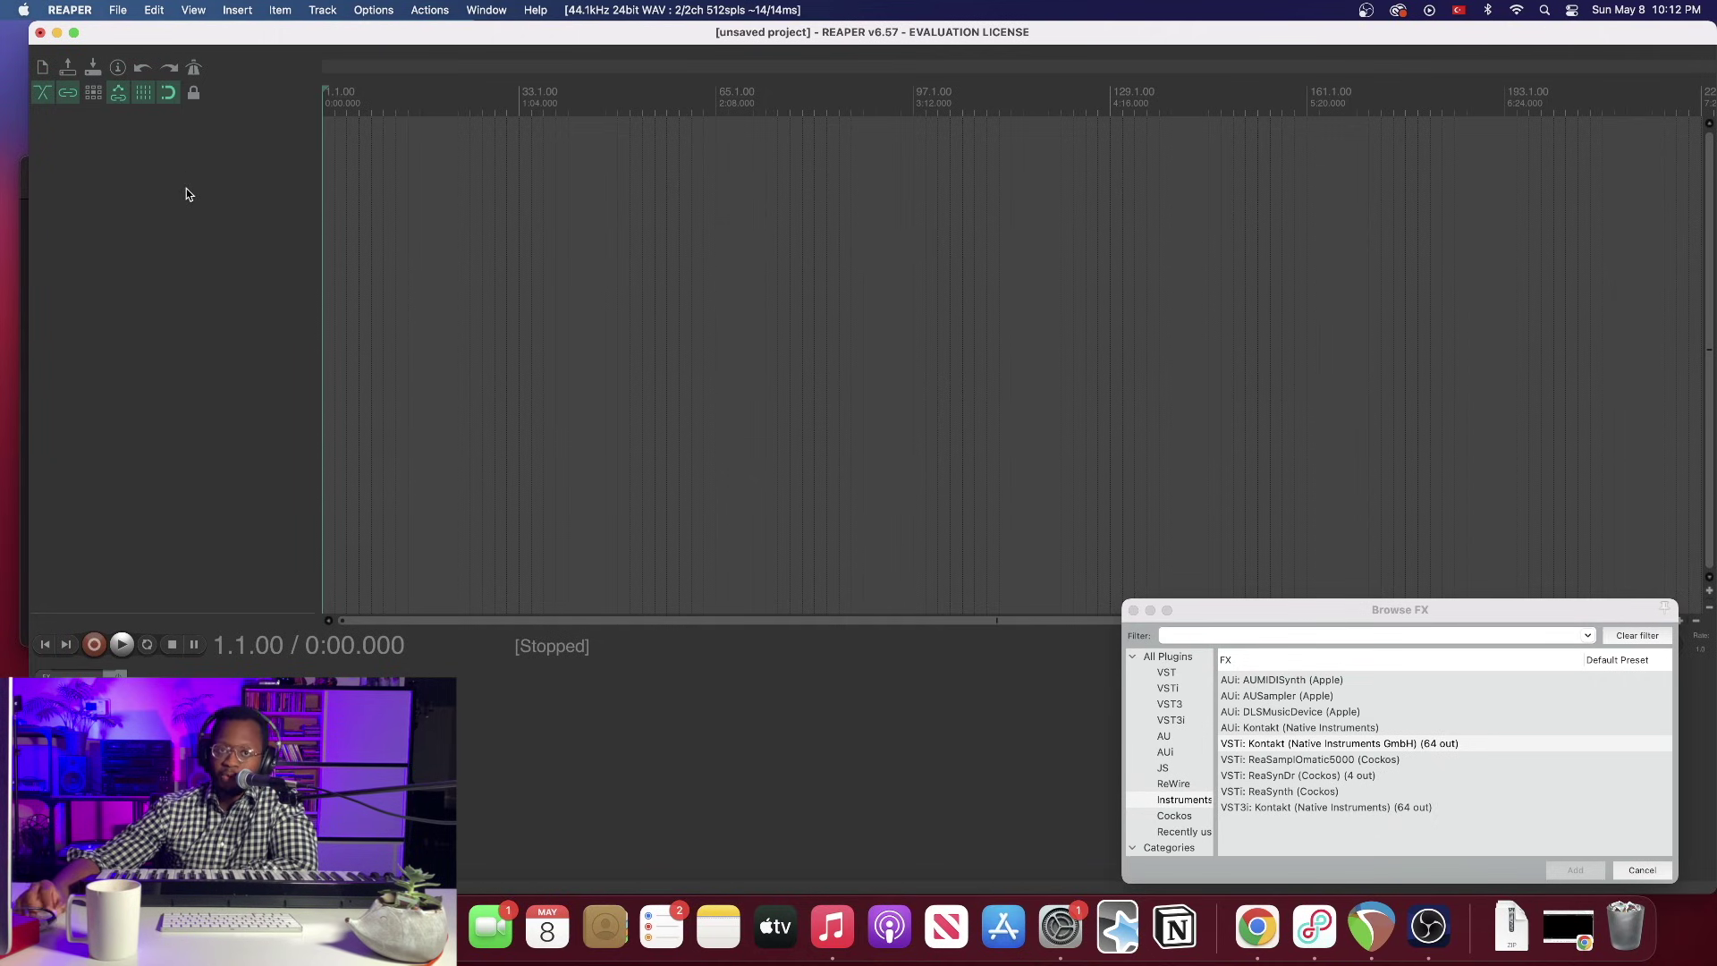
{"action": "left_click_drag", "start_coordinate": [1382, 745], "coordinate": [234, 232]}
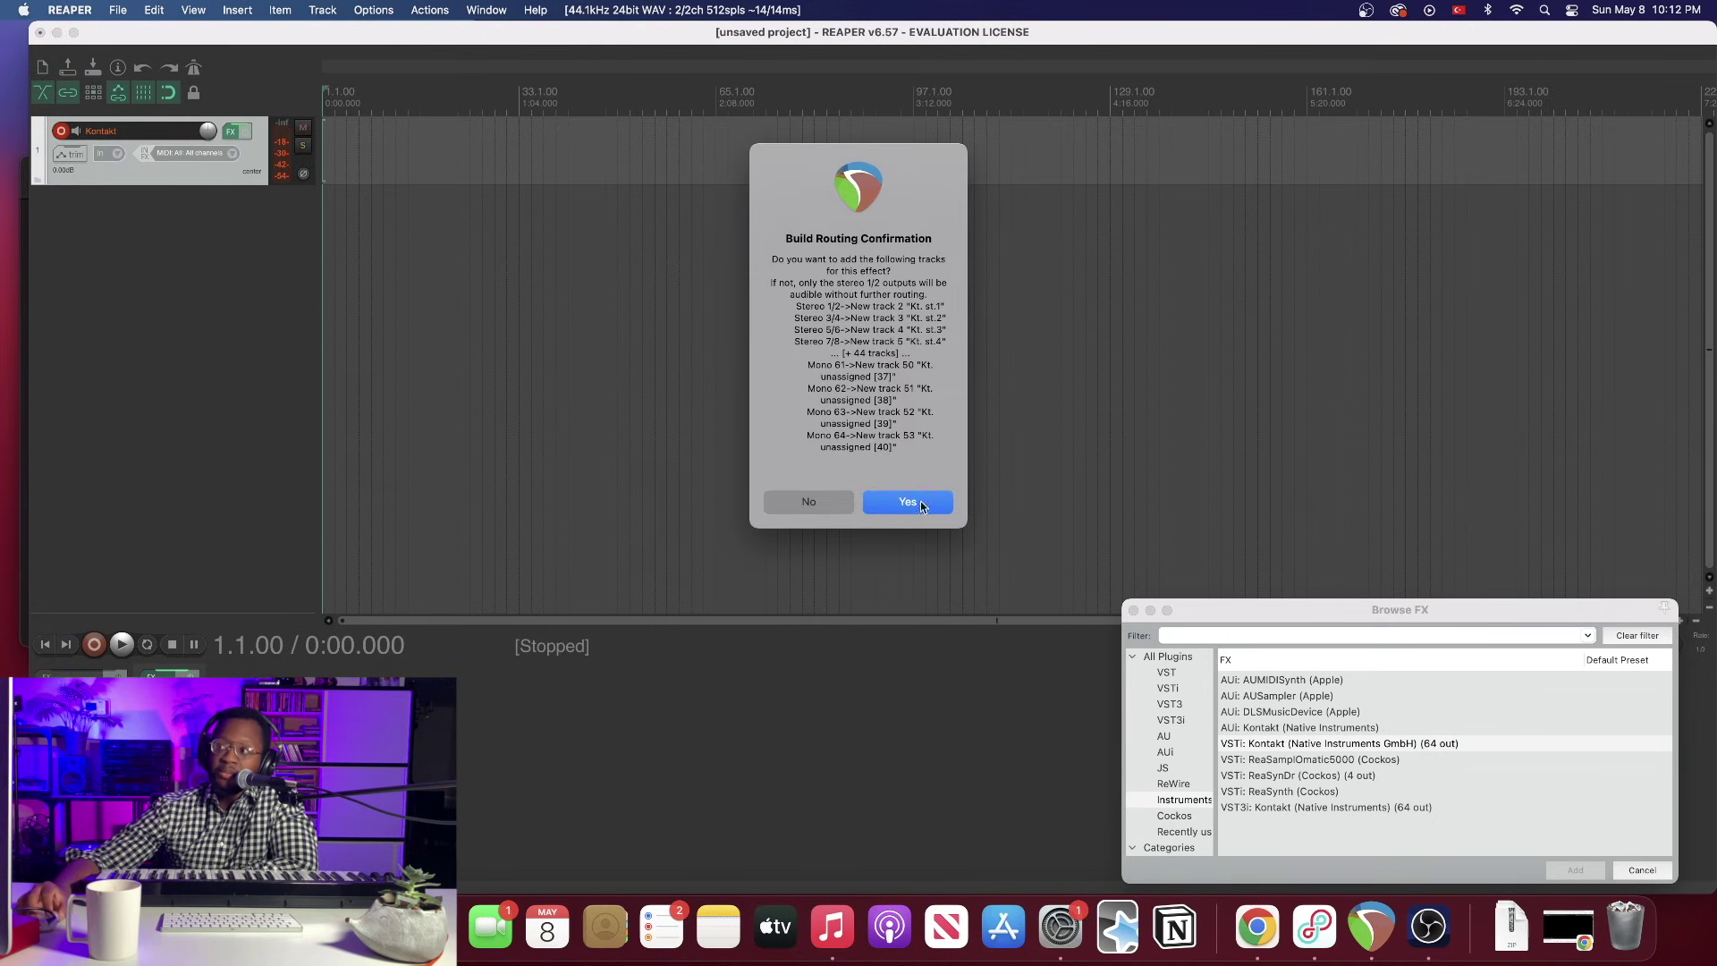
{"action": "left_click", "coordinate": [926, 502]}
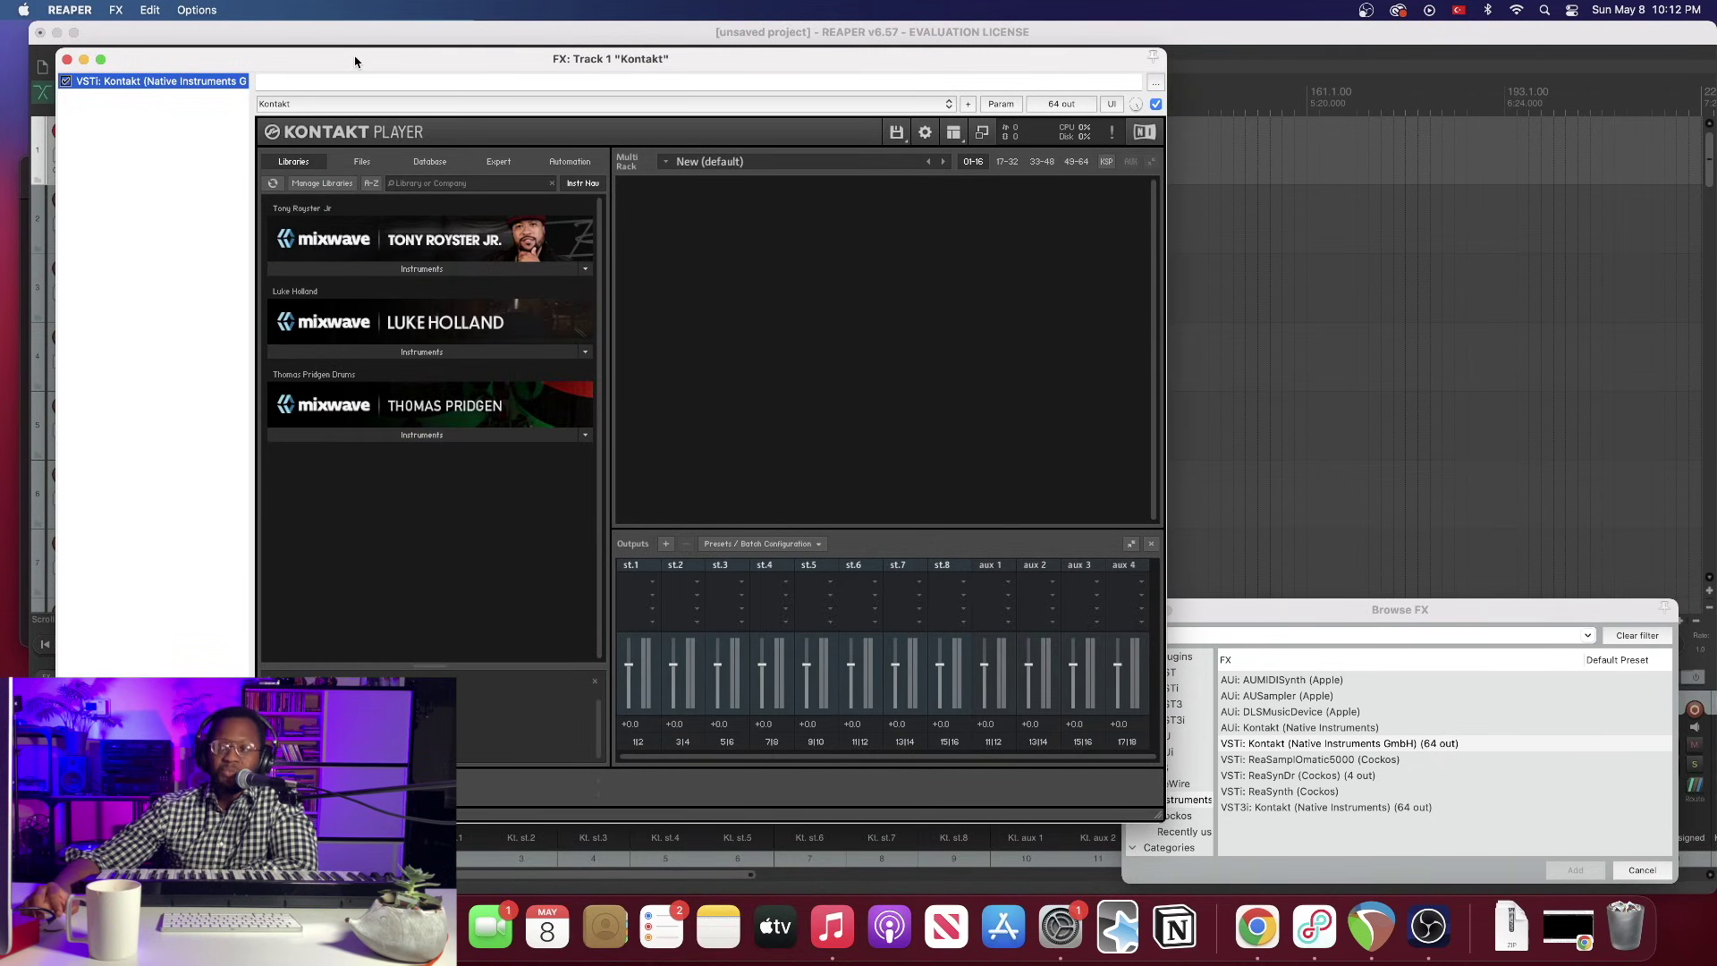
Move the Kontakt window aside and scroll through the newly created output tracks
{"action": "left_click_drag", "start_coordinate": [355, 61], "coordinate": [984, 72]}
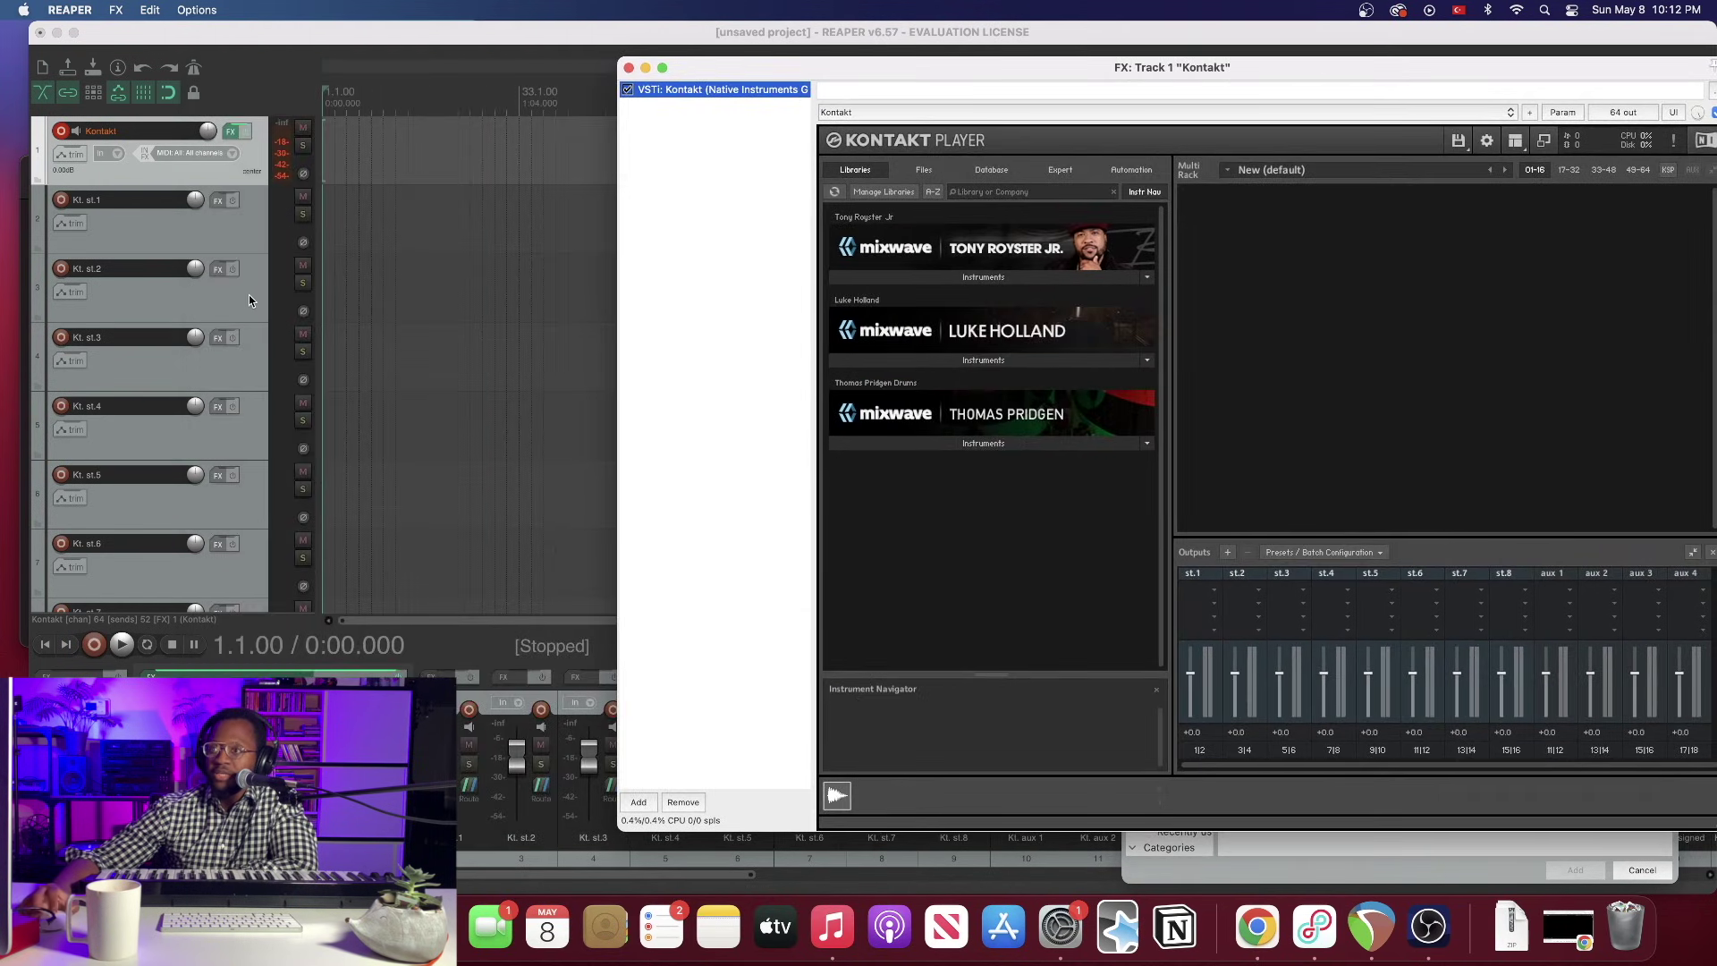
{"action": "scroll", "coordinate": [250, 295], "scroll_direction": "down", "scroll_amount": 5}
{"action": "scroll", "coordinate": [251, 294], "scroll_direction": "up", "scroll_amount": 10}
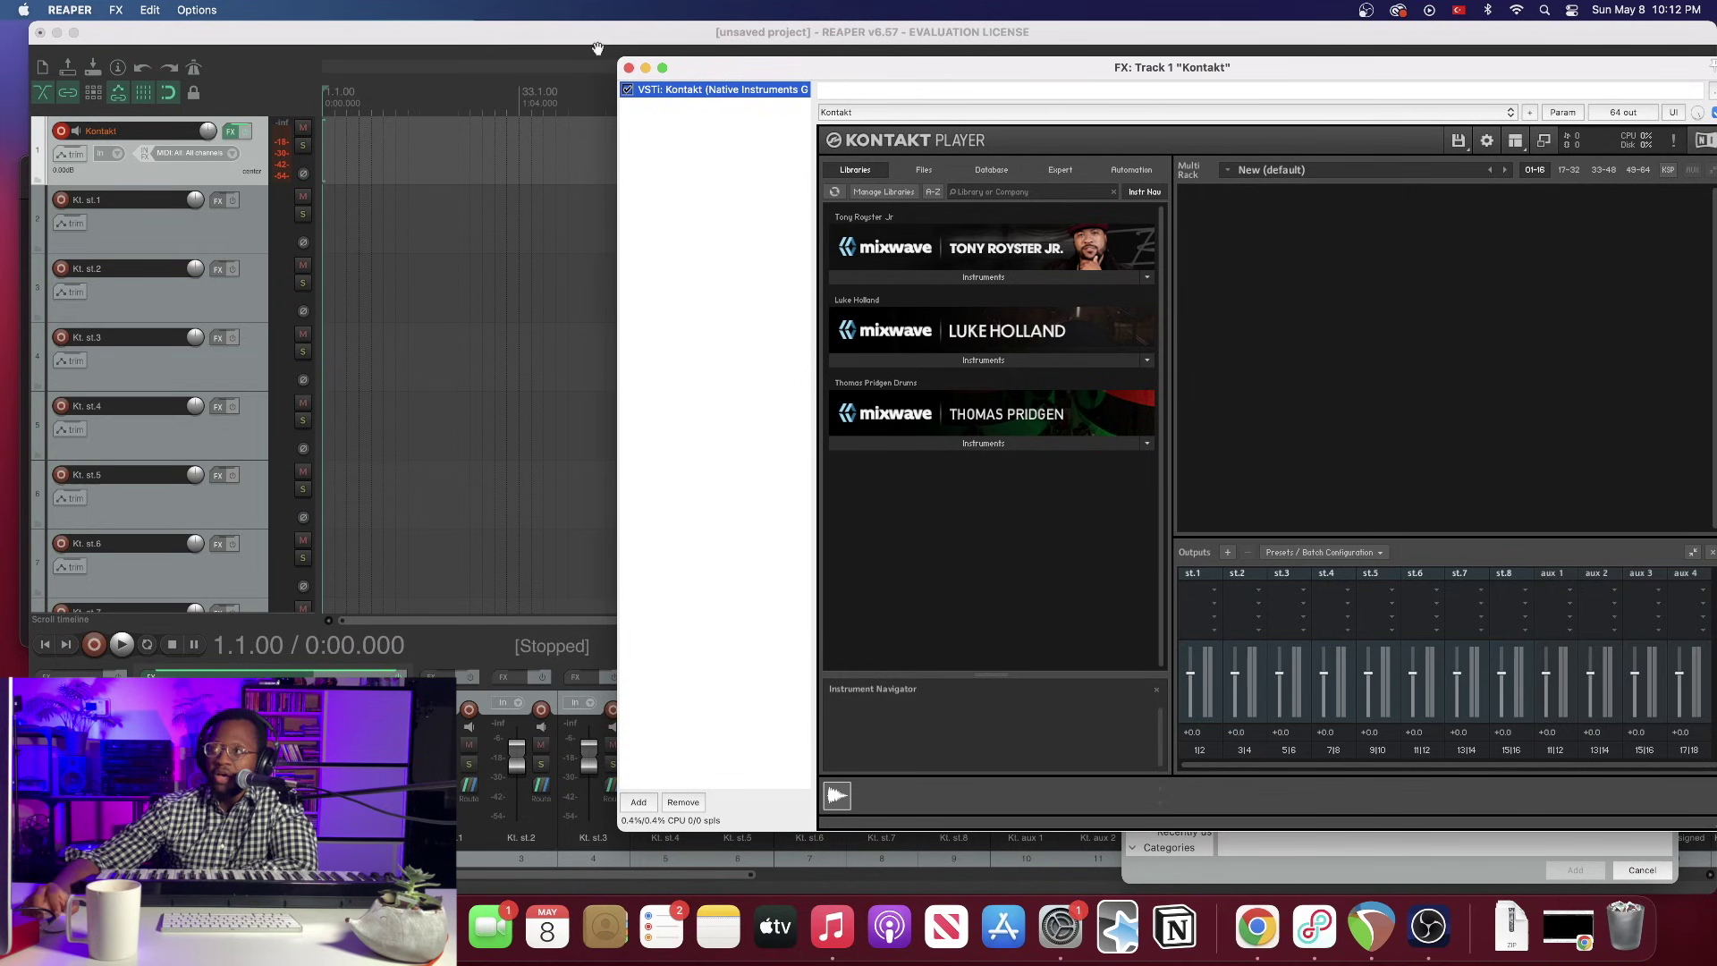
{"action": "scroll", "coordinate": [170, 376], "scroll_direction": "down", "scroll_amount": 5}
{"action": "scroll", "coordinate": [169, 377], "scroll_direction": "down", "scroll_amount": 15}
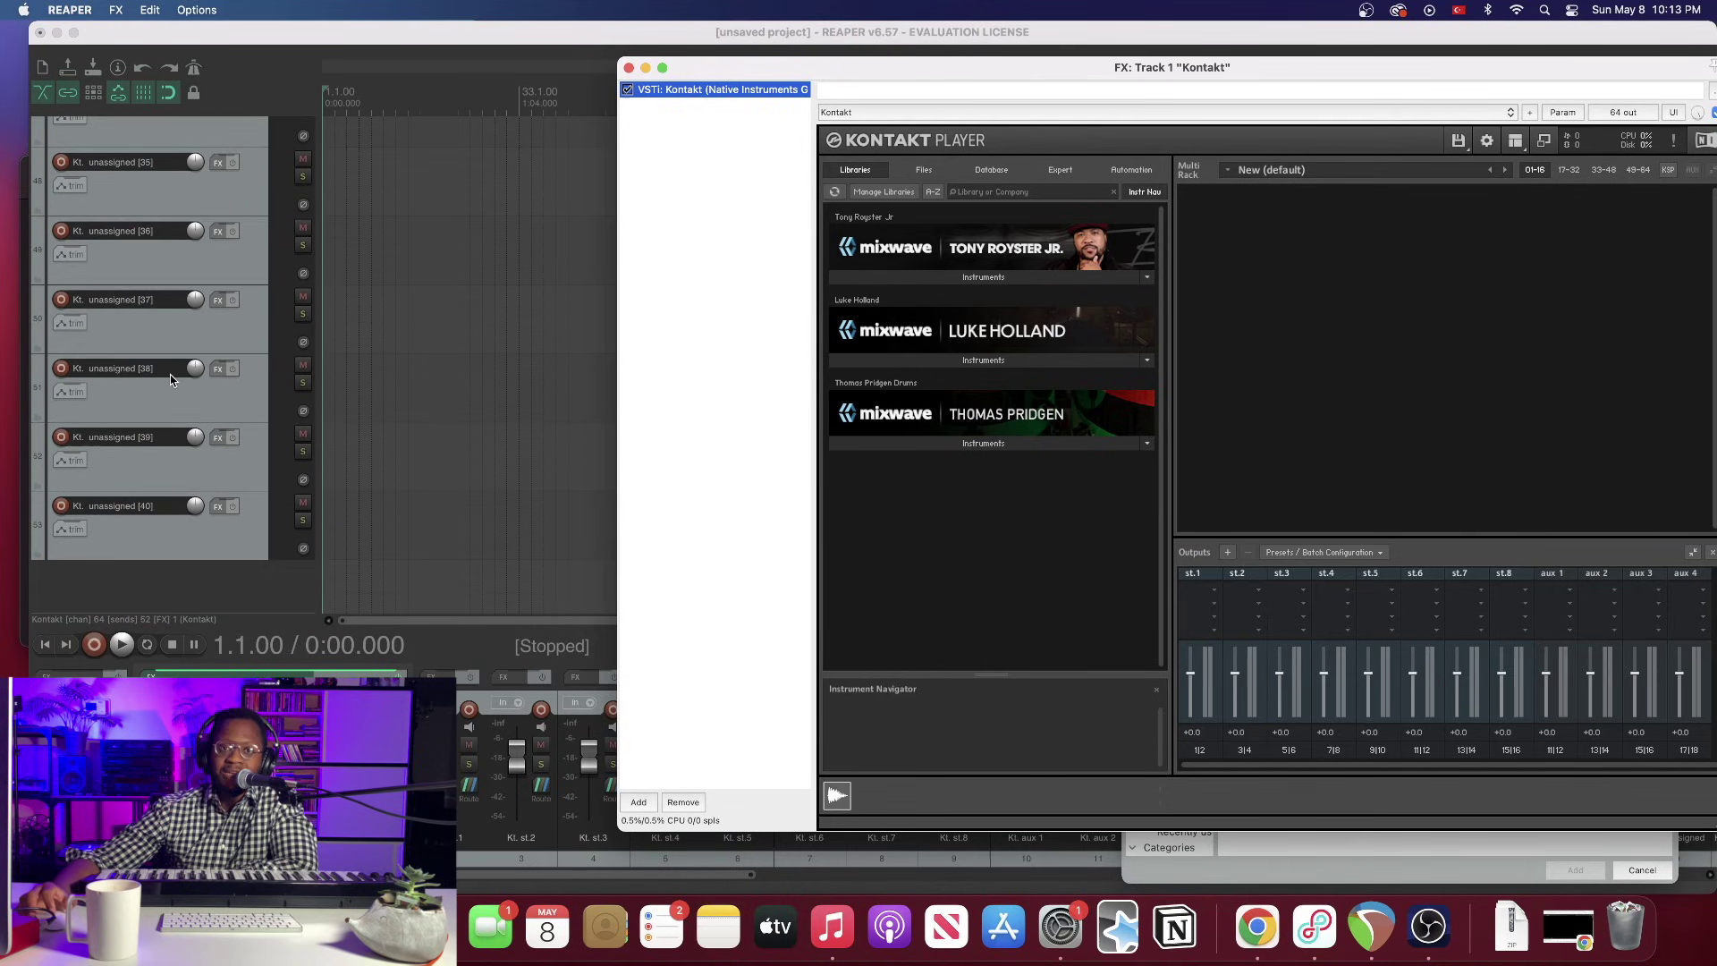
{"action": "scroll", "coordinate": [215, 539], "scroll_direction": "up", "scroll_amount": 3}
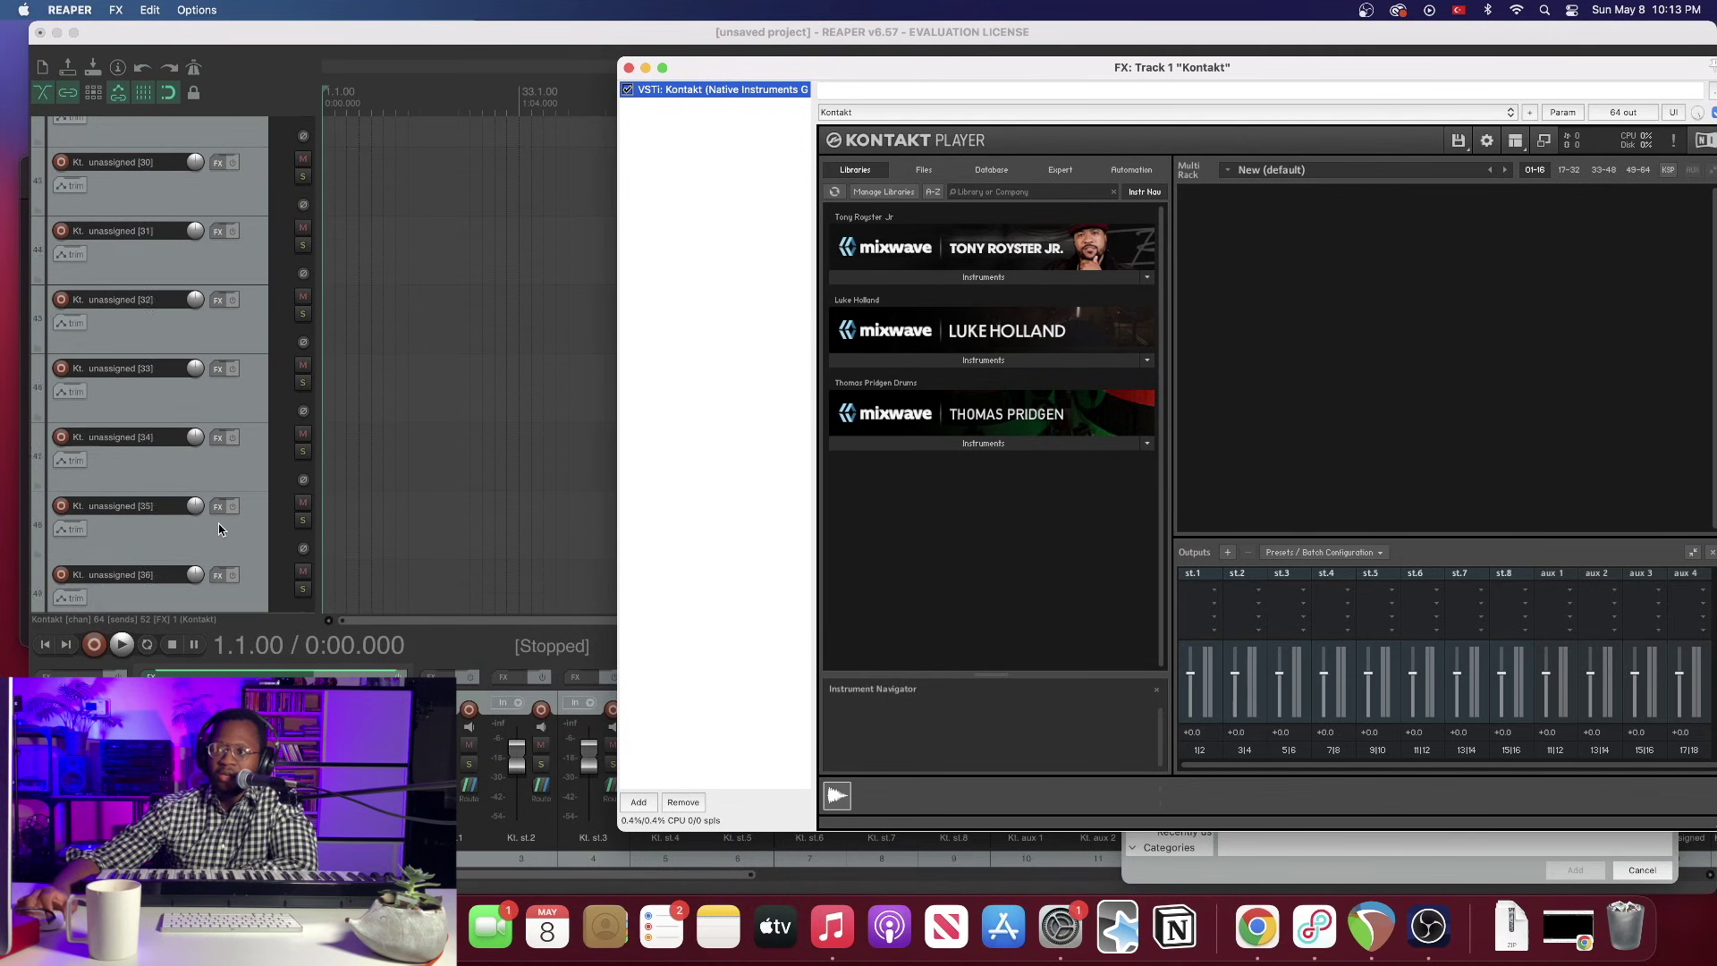
{"action": "scroll", "coordinate": [215, 539], "scroll_direction": "down", "scroll_amount": 3}
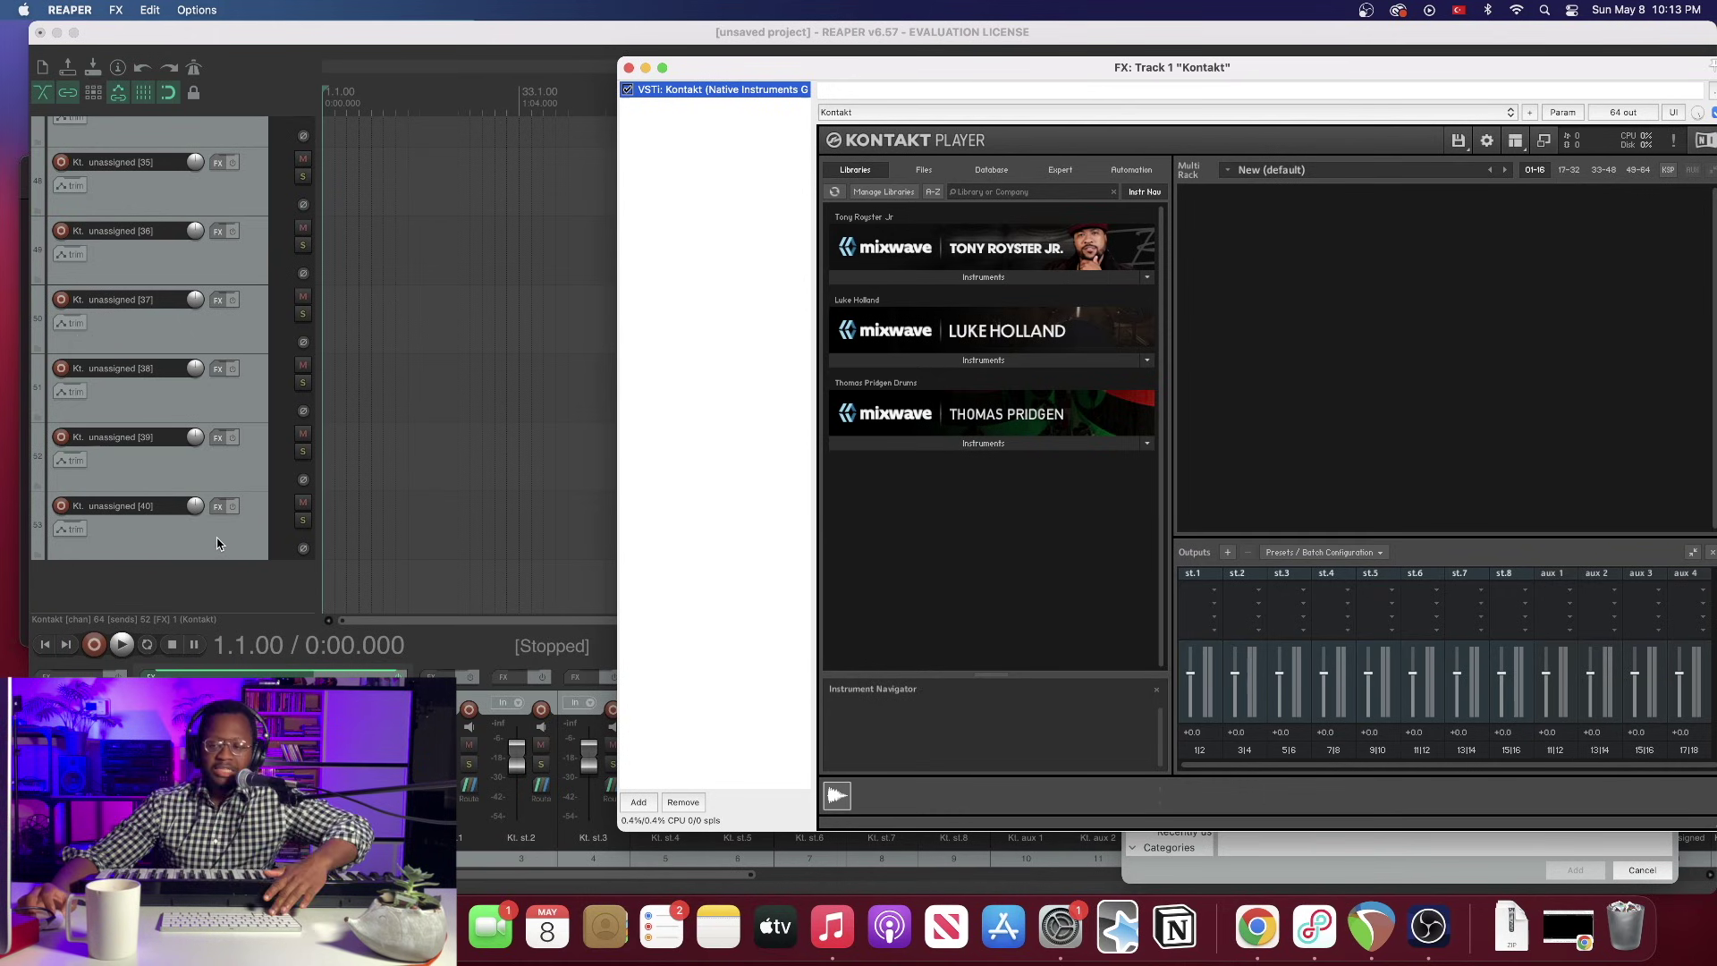
{"action": "left_click", "coordinate": [220, 538]}
{"action": "scroll", "coordinate": [269, 474], "scroll_direction": "up", "scroll_amount": 20}
{"action": "scroll", "coordinate": [304, 411], "scroll_direction": "down", "scroll_amount": 6}
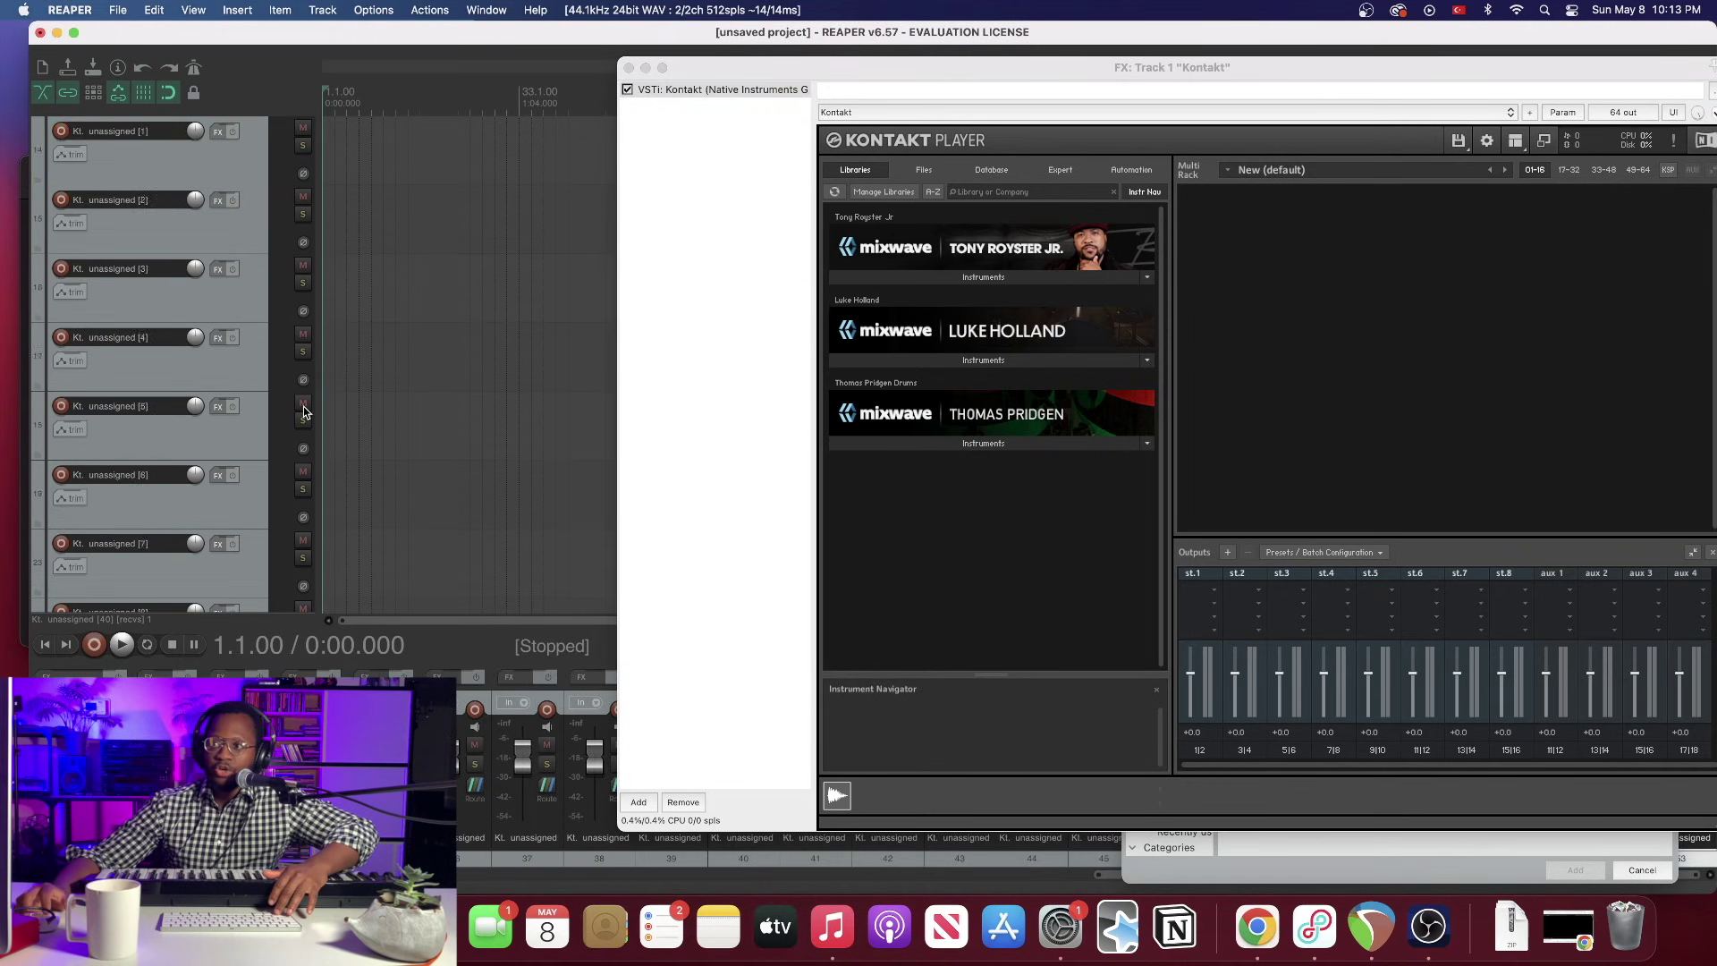
{"action": "scroll", "coordinate": [303, 411], "scroll_direction": "up", "scroll_amount": 4}
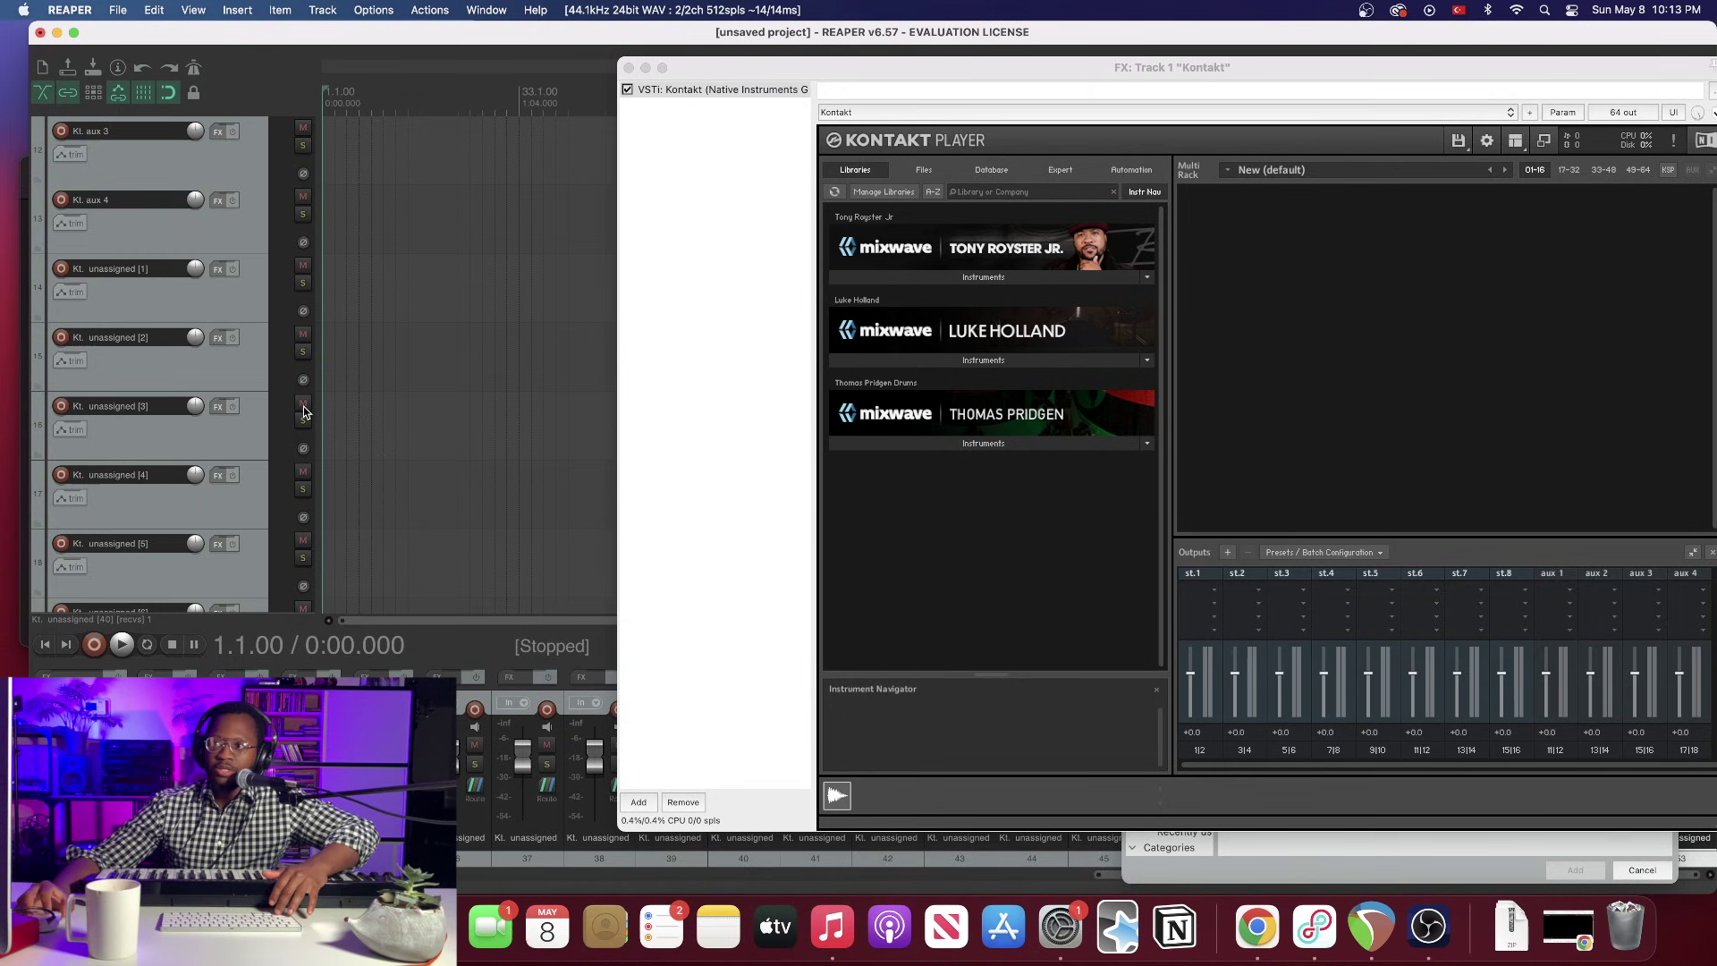
{"action": "scroll", "coordinate": [159, 376], "scroll_direction": "up", "scroll_amount": 4}
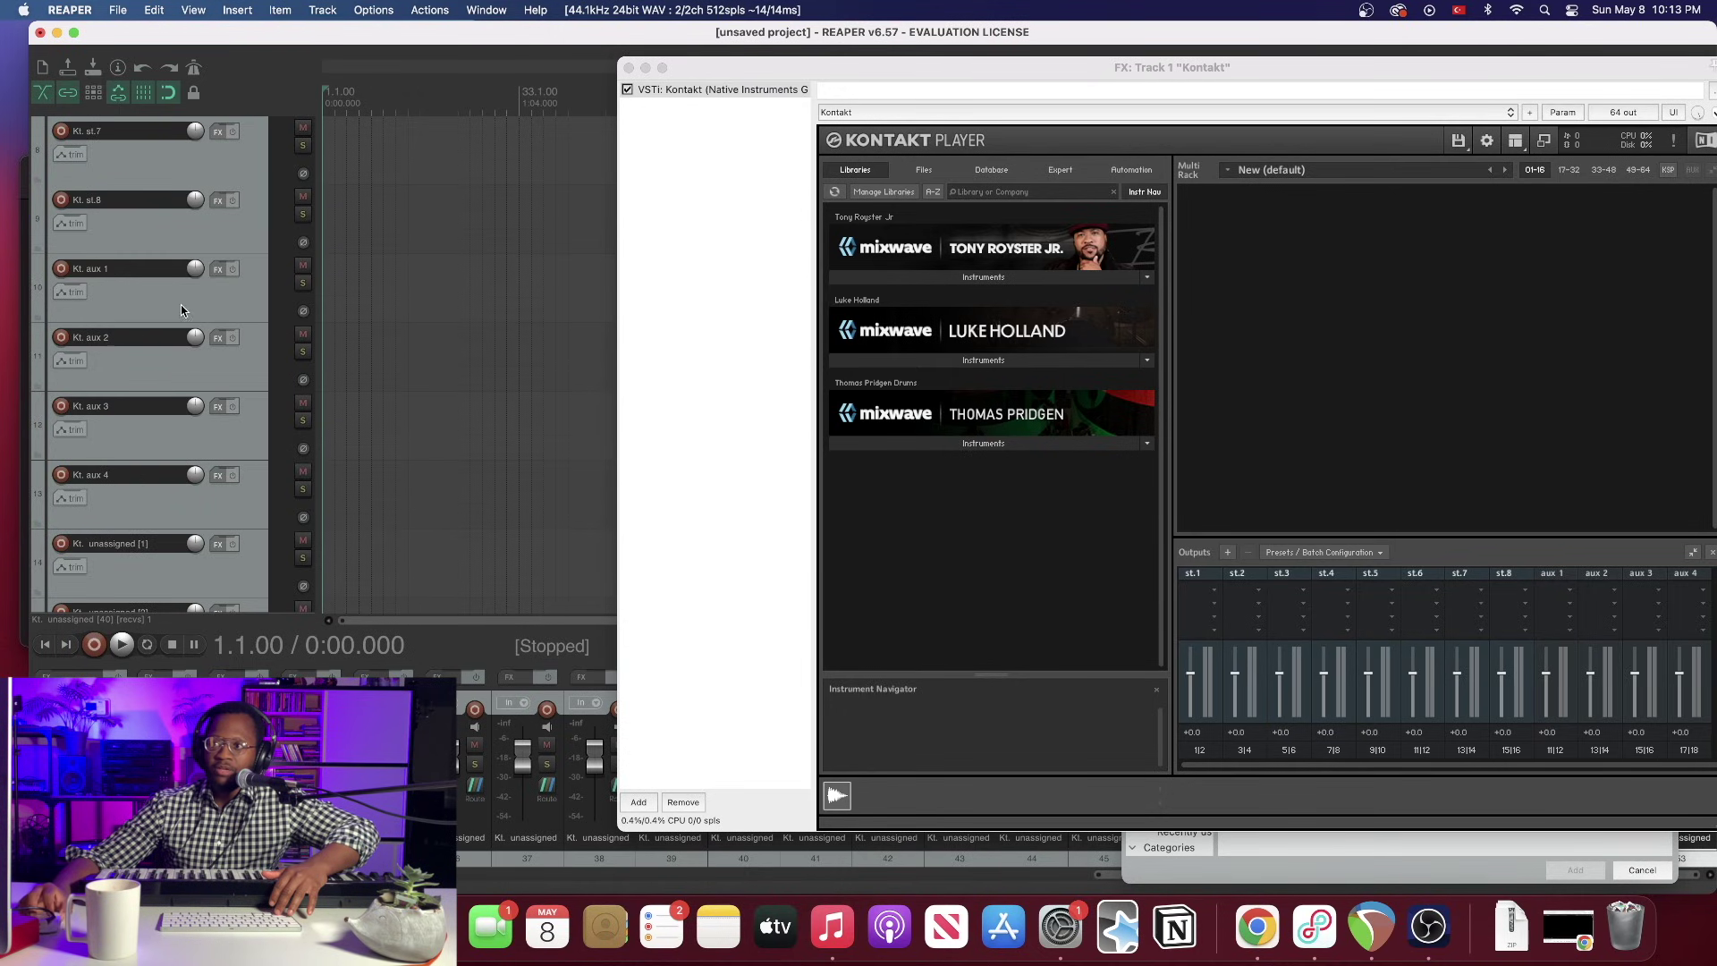
Select the tracks from Kt. aux 1 down, dismiss their menu unchanged, and close Kontakt
{"action": "left_click", "coordinate": [244, 291], "text": "shift"}
{"action": "right_click", "coordinate": [239, 297]}
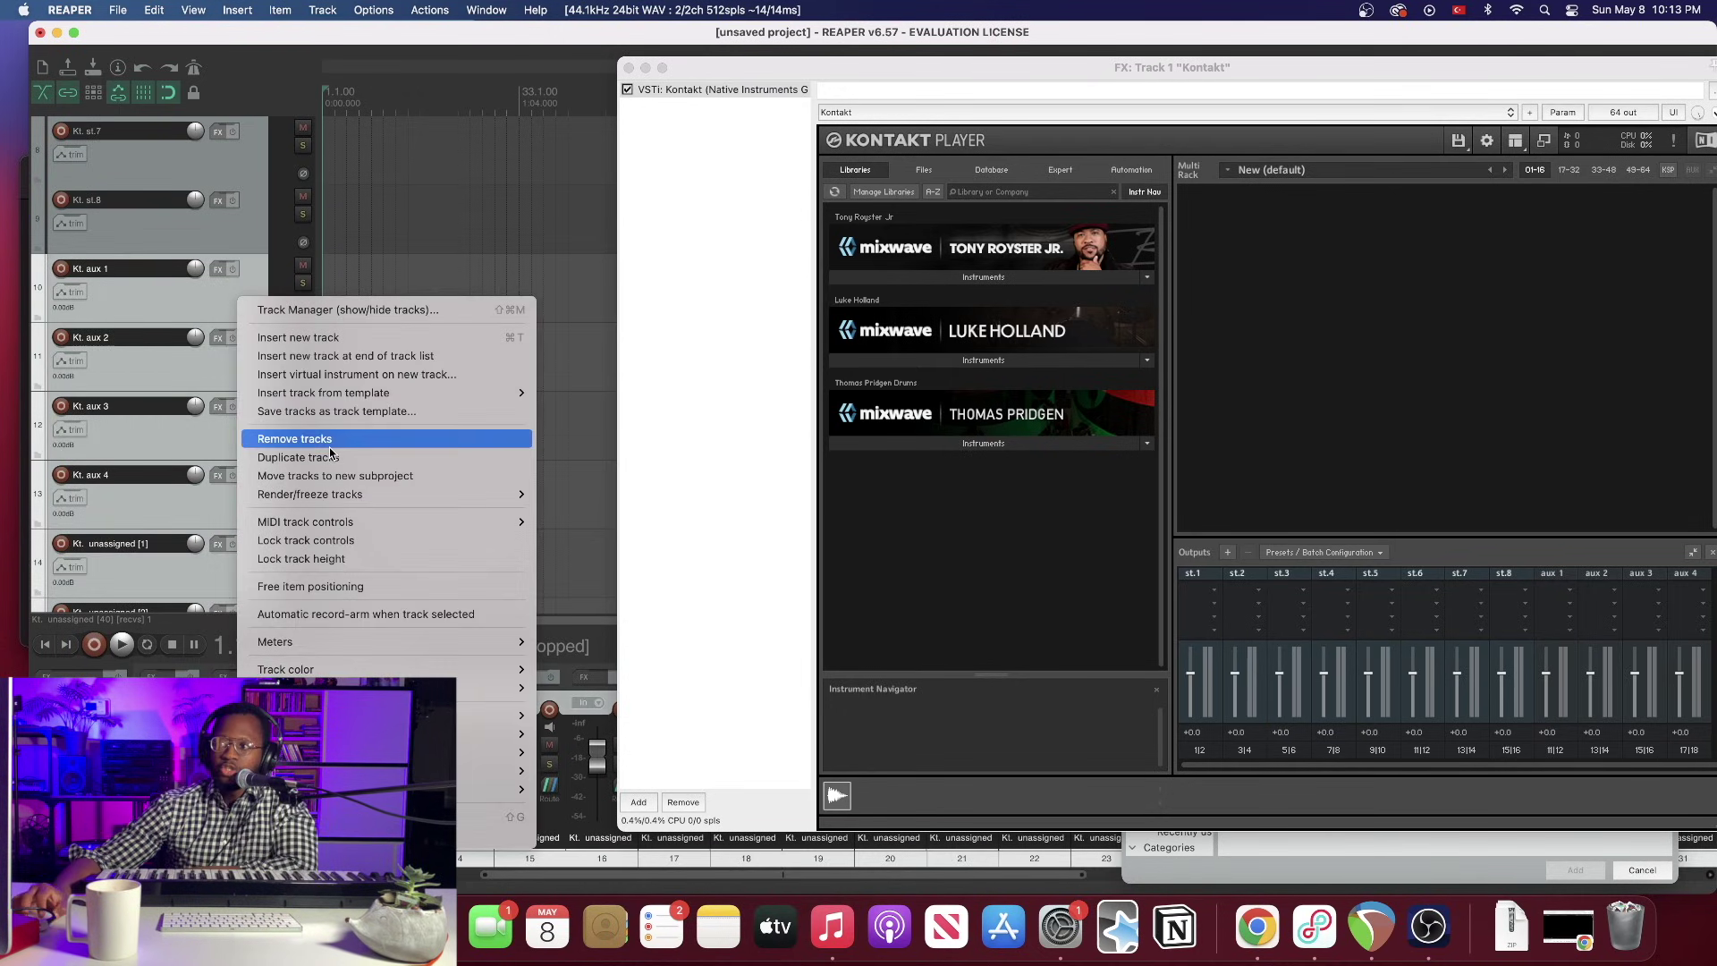
{"action": "left_click", "coordinate": [208, 396]}
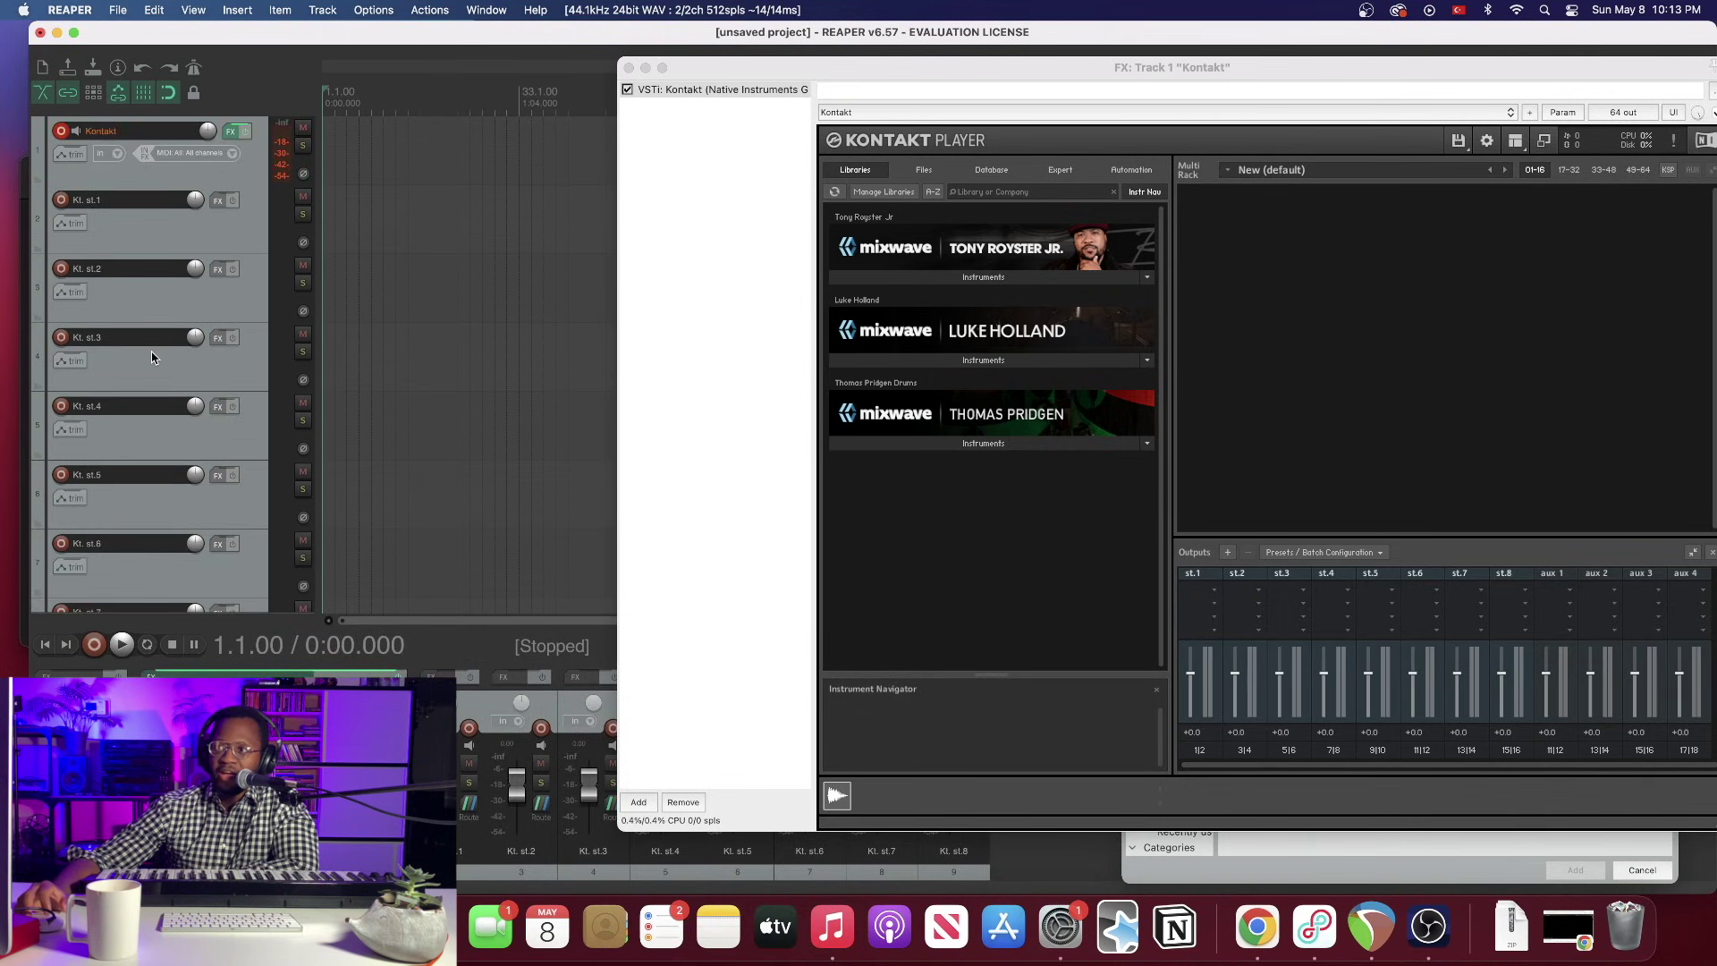
{"action": "left_click", "coordinate": [629, 68]}
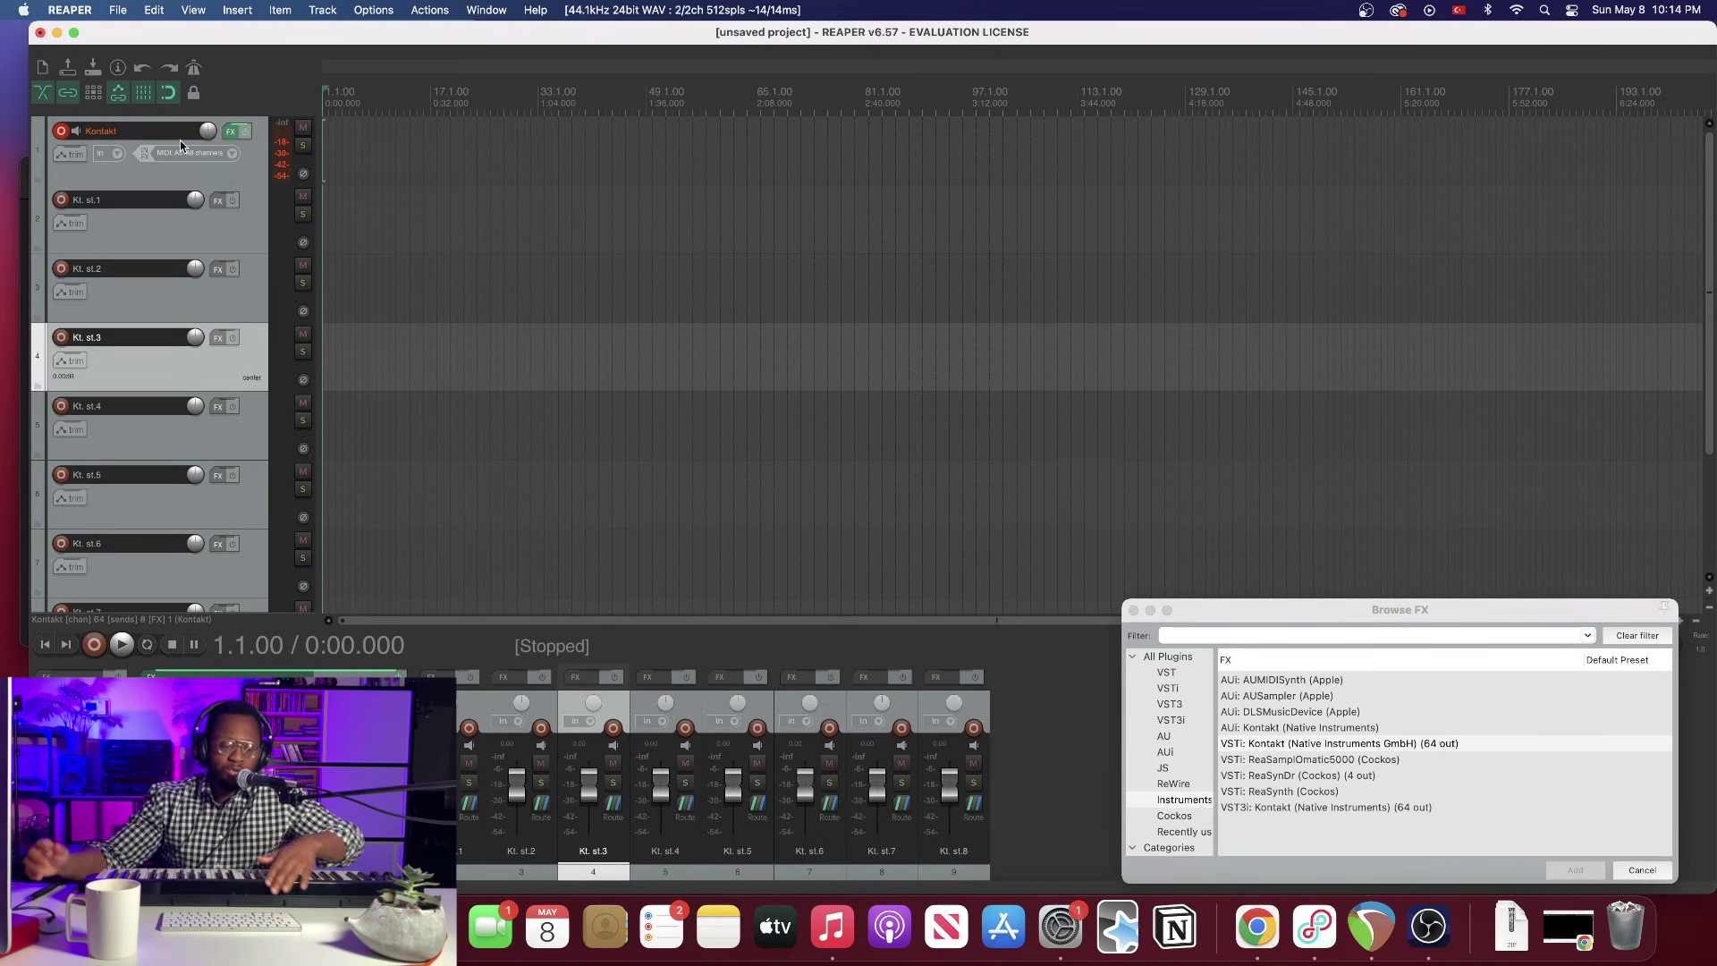
In Track Manager, clear the TCP checks for Kt. st.1 to st.8 so they show only in the mixer
{"action": "right_click", "coordinate": [246, 239]}
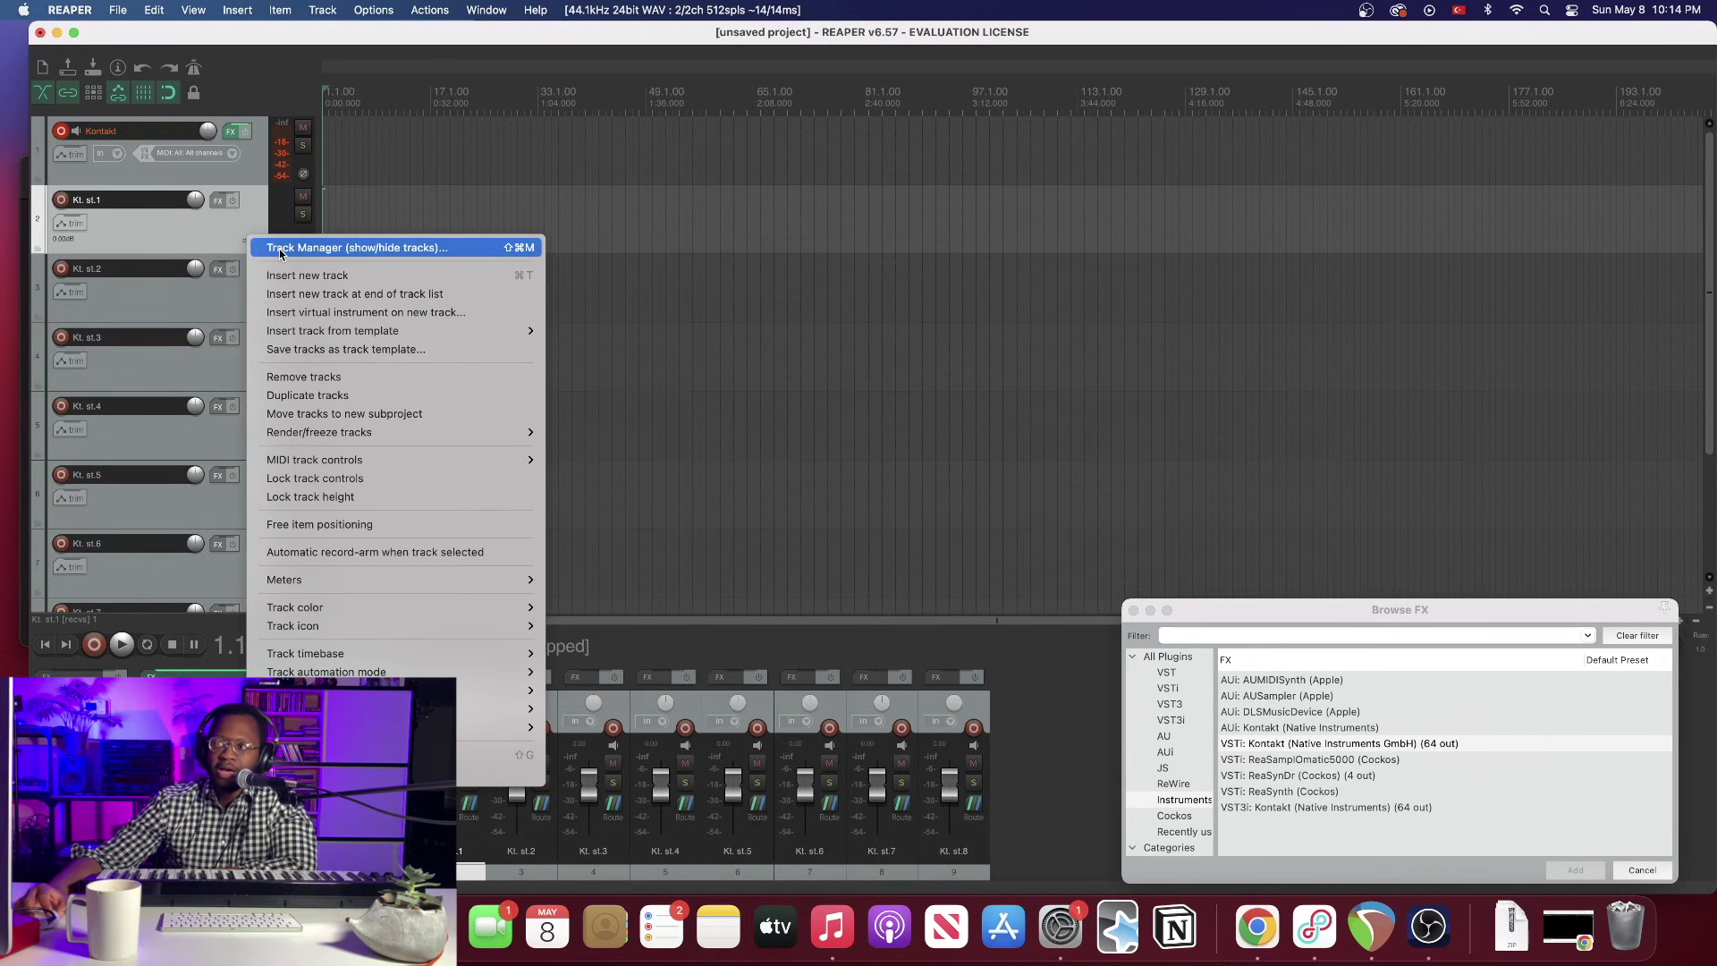
{"action": "left_click", "coordinate": [283, 249]}
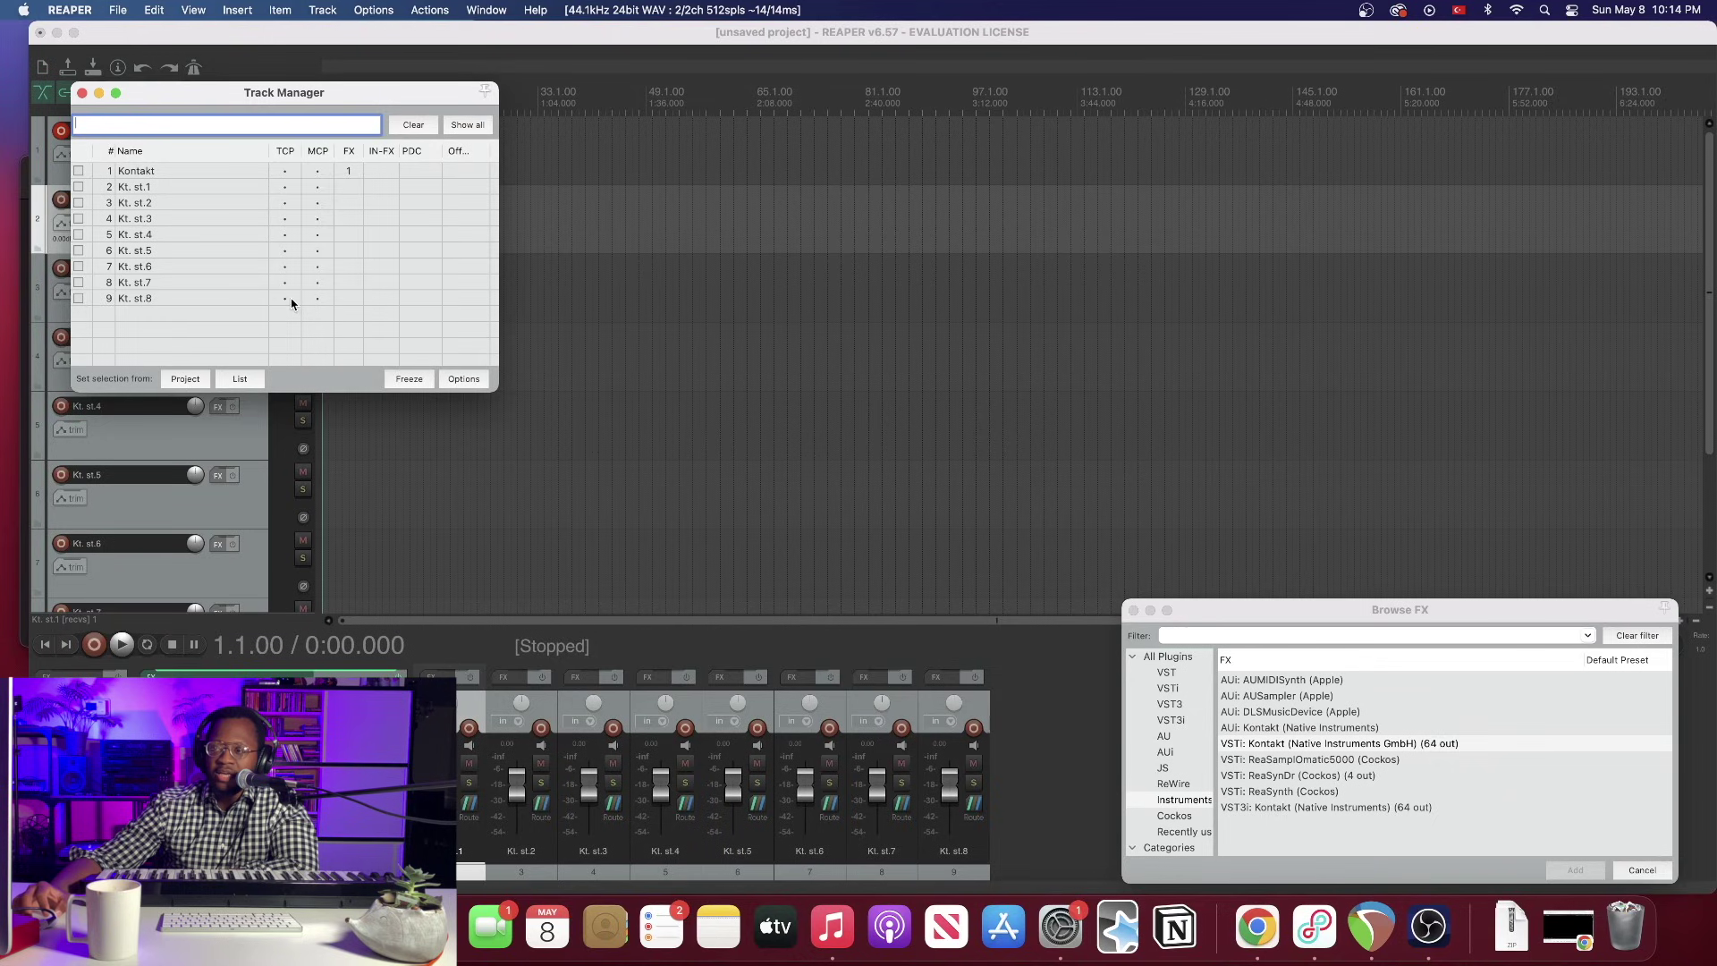
{"action": "left_click_drag", "start_coordinate": [290, 298], "coordinate": [288, 190]}
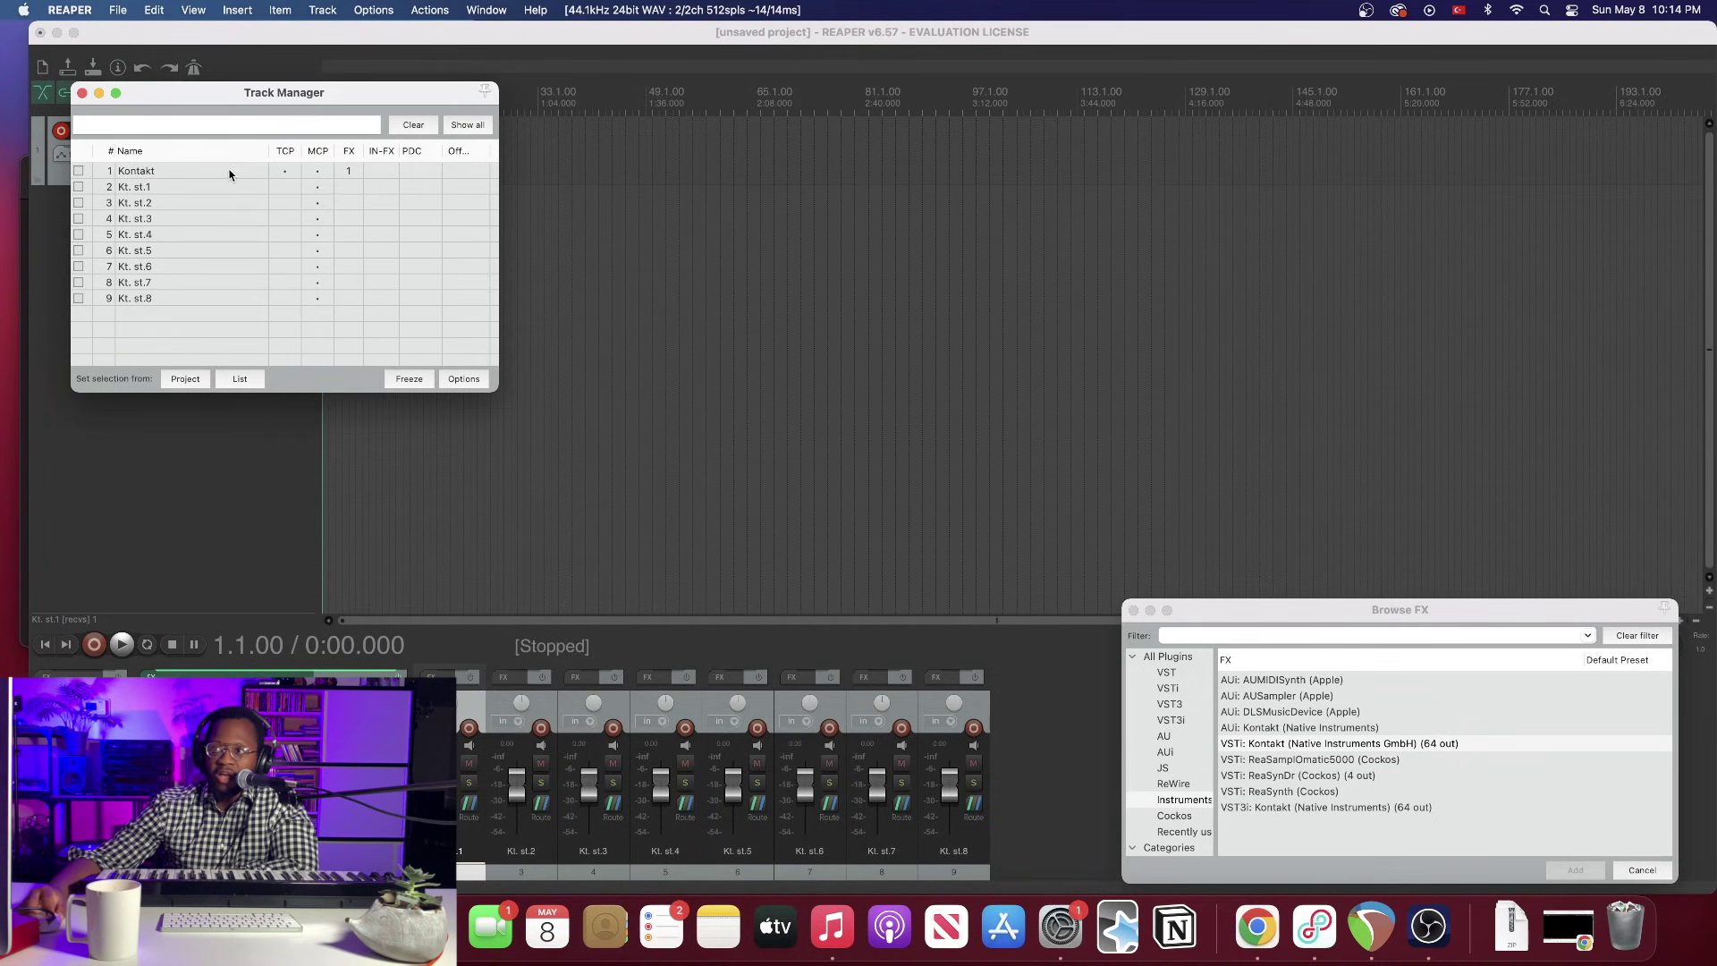
{"action": "scroll", "coordinate": [240, 176], "scroll_direction": "right", "scroll_amount": 1}
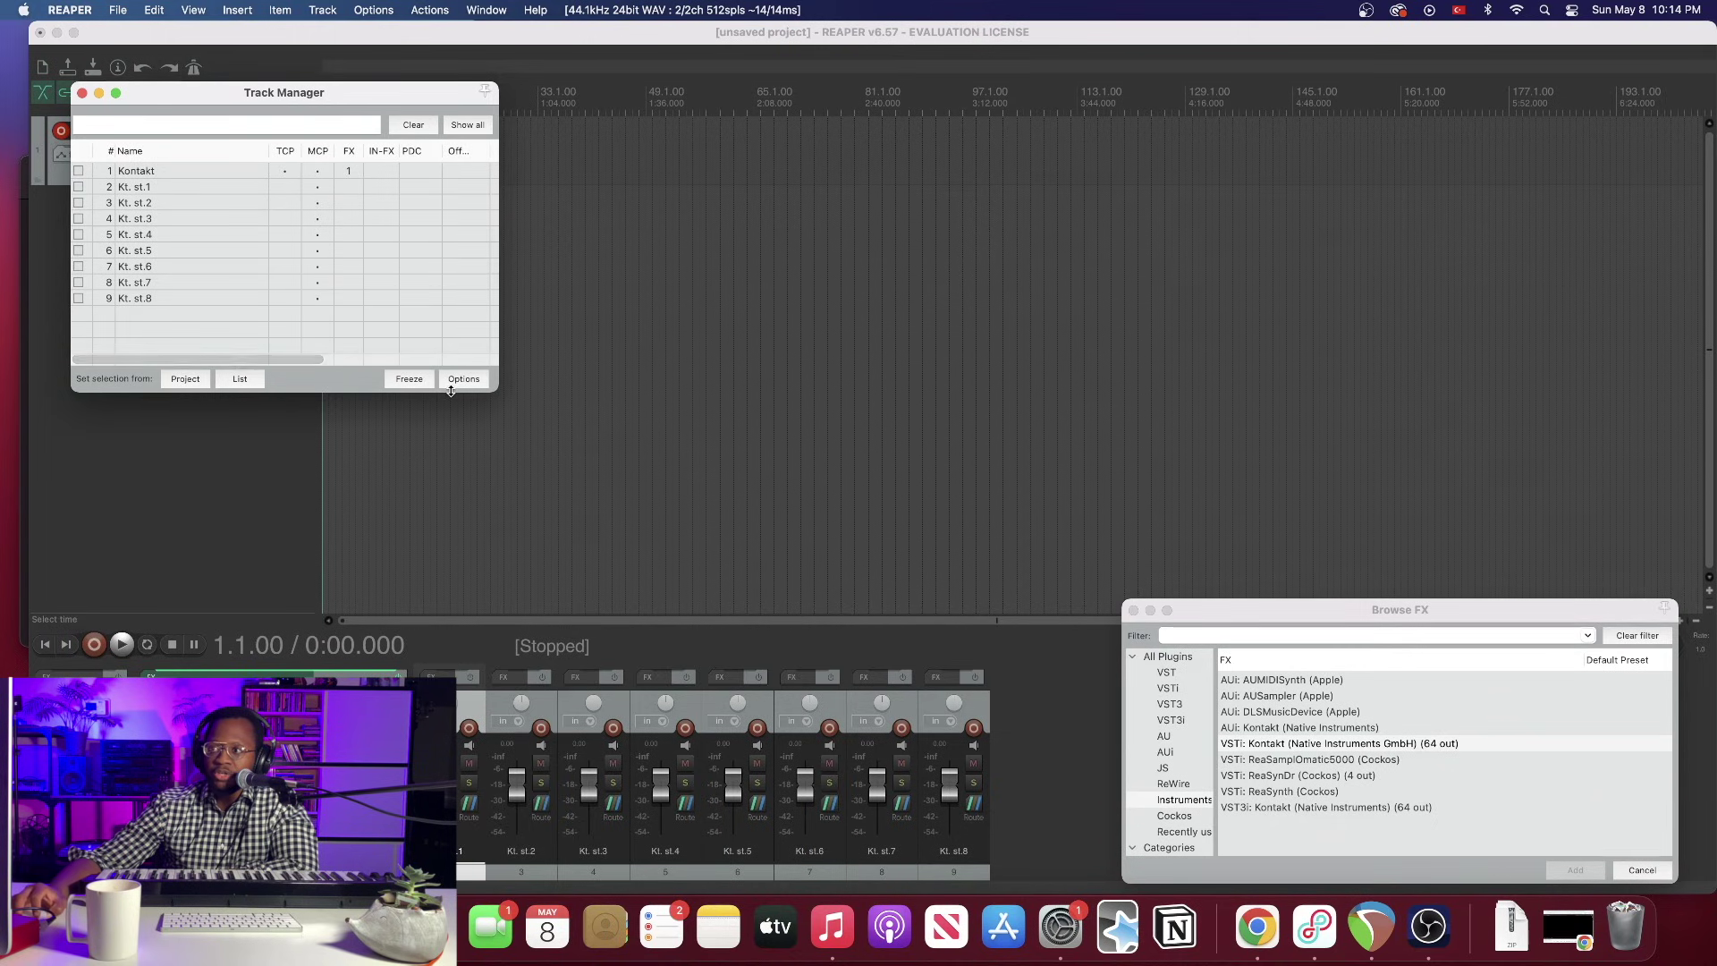
{"action": "left_click", "coordinate": [80, 93]}
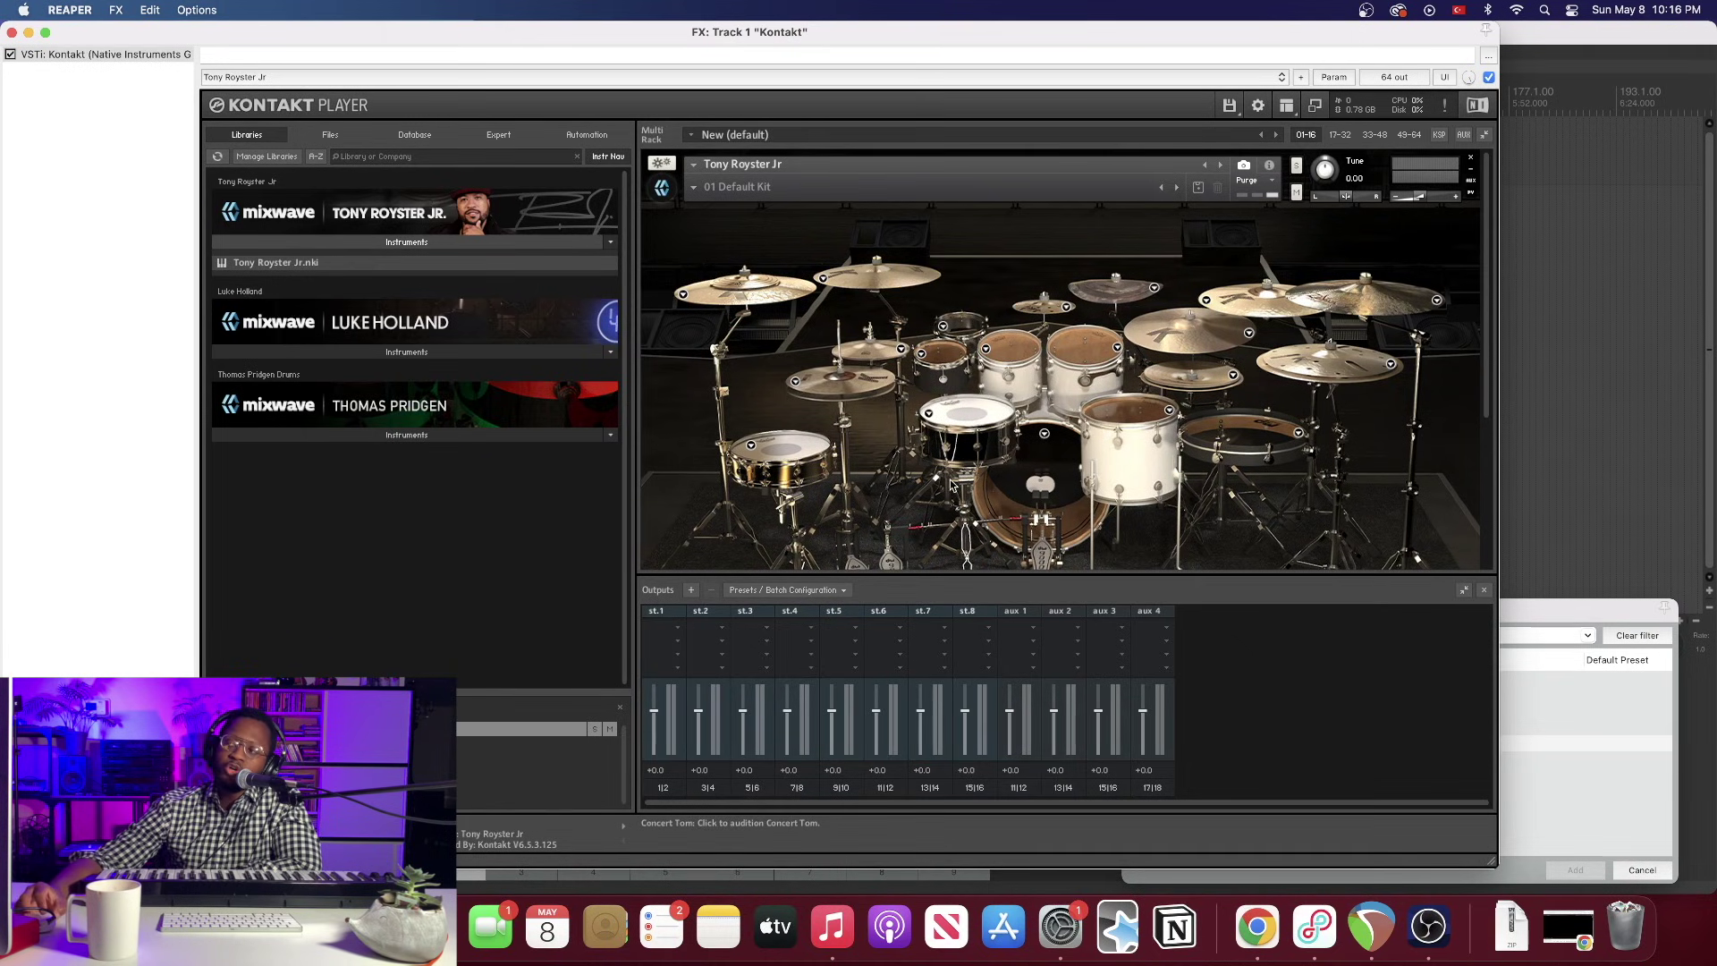
Switch the drum kit to MIXER 1 and list the KICK channel's output choices
{"action": "scroll", "coordinate": [799, 506], "scroll_direction": "down", "scroll_amount": 4}
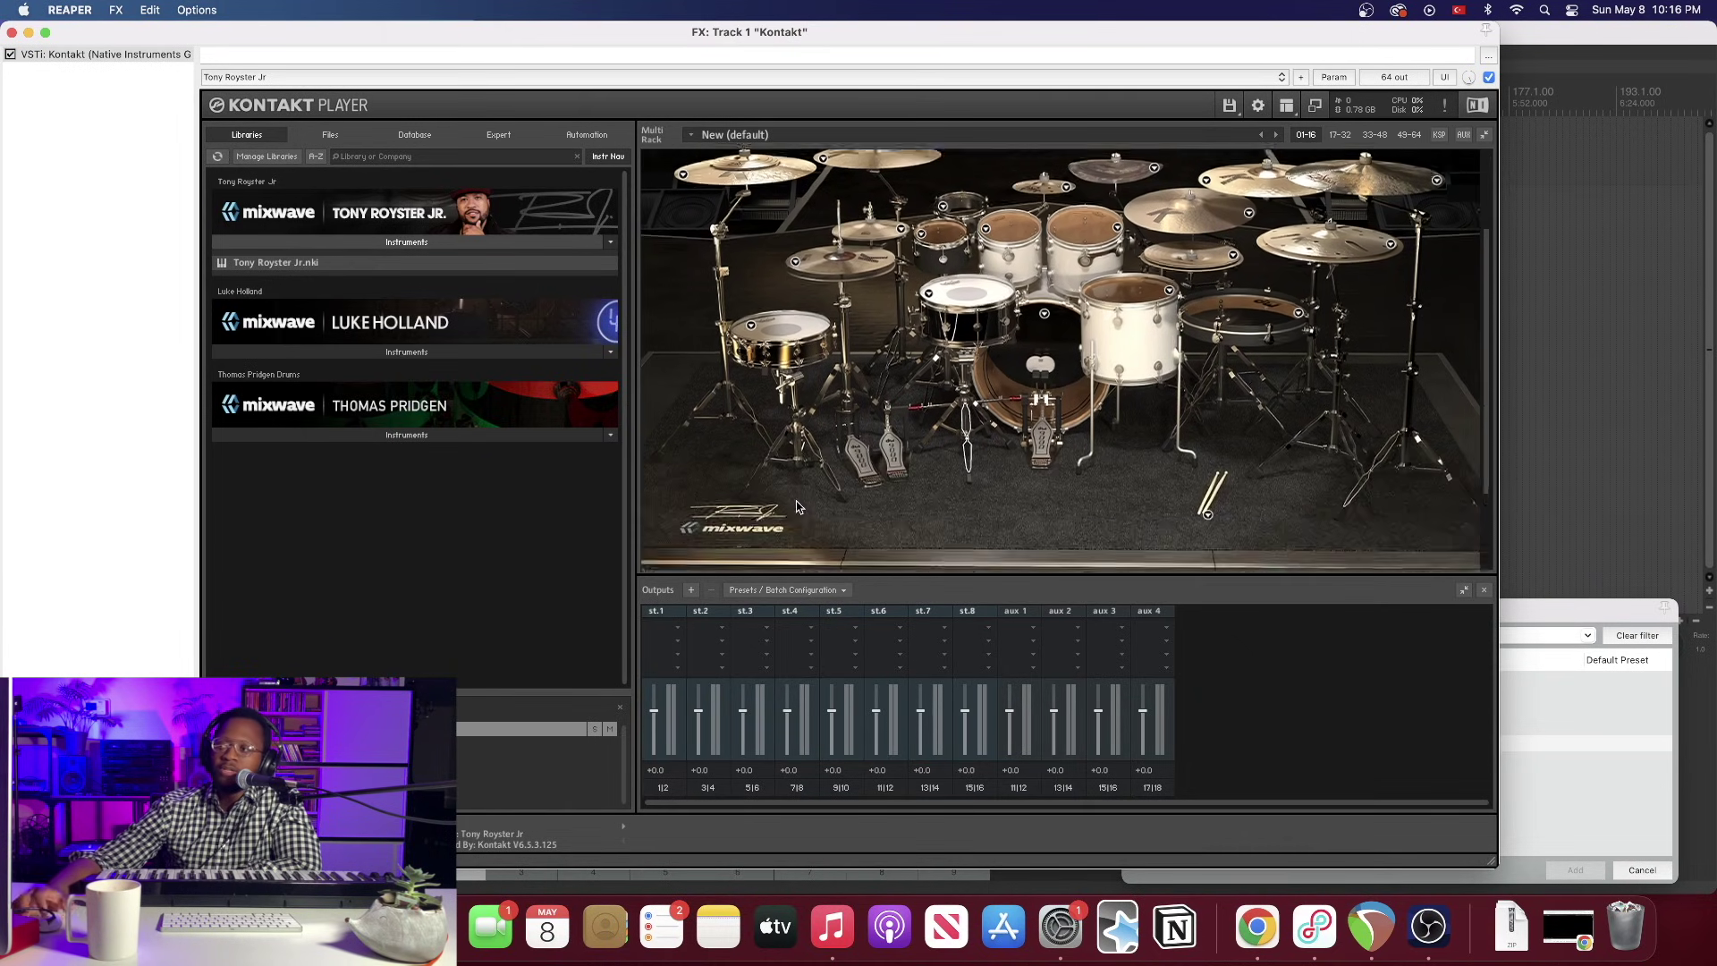
{"action": "left_click", "coordinate": [756, 495]}
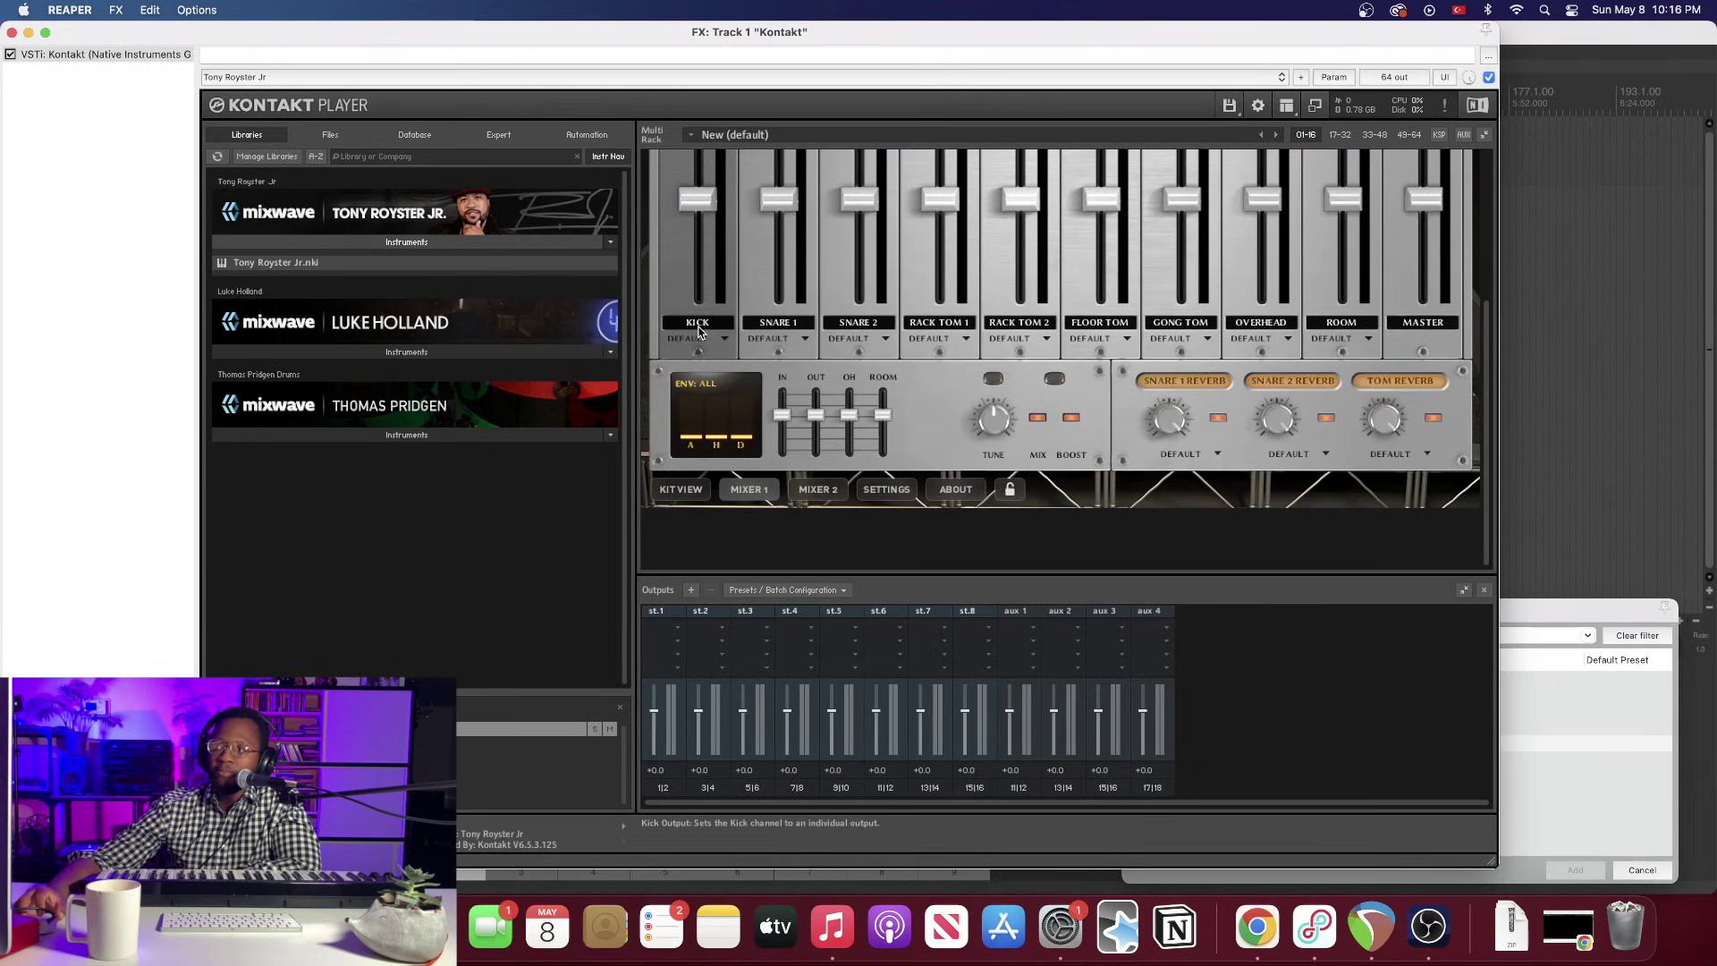
{"action": "scroll", "coordinate": [700, 333], "scroll_direction": "up", "scroll_amount": 2}
{"action": "scroll", "coordinate": [700, 333], "scroll_direction": "up", "scroll_amount": 2}
{"action": "left_click", "coordinate": [730, 433]}
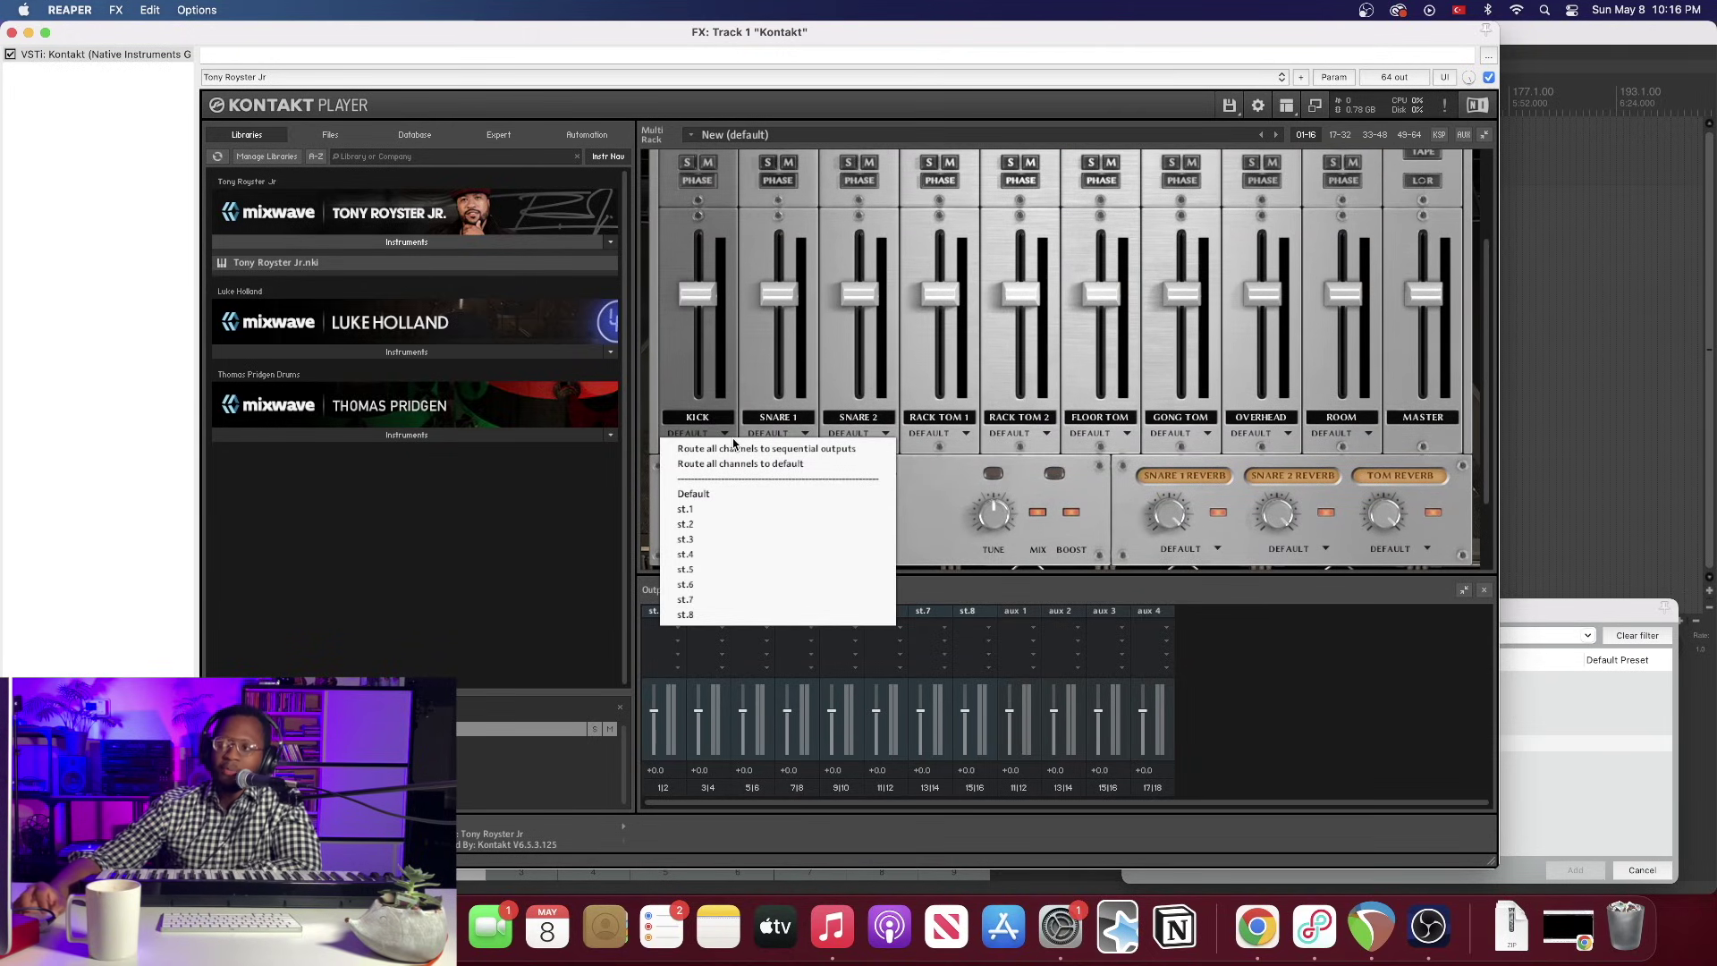
On MIXER 1, send KICK to output st.2 and SNARE 1 to st.3
{"action": "left_click", "coordinate": [712, 525]}
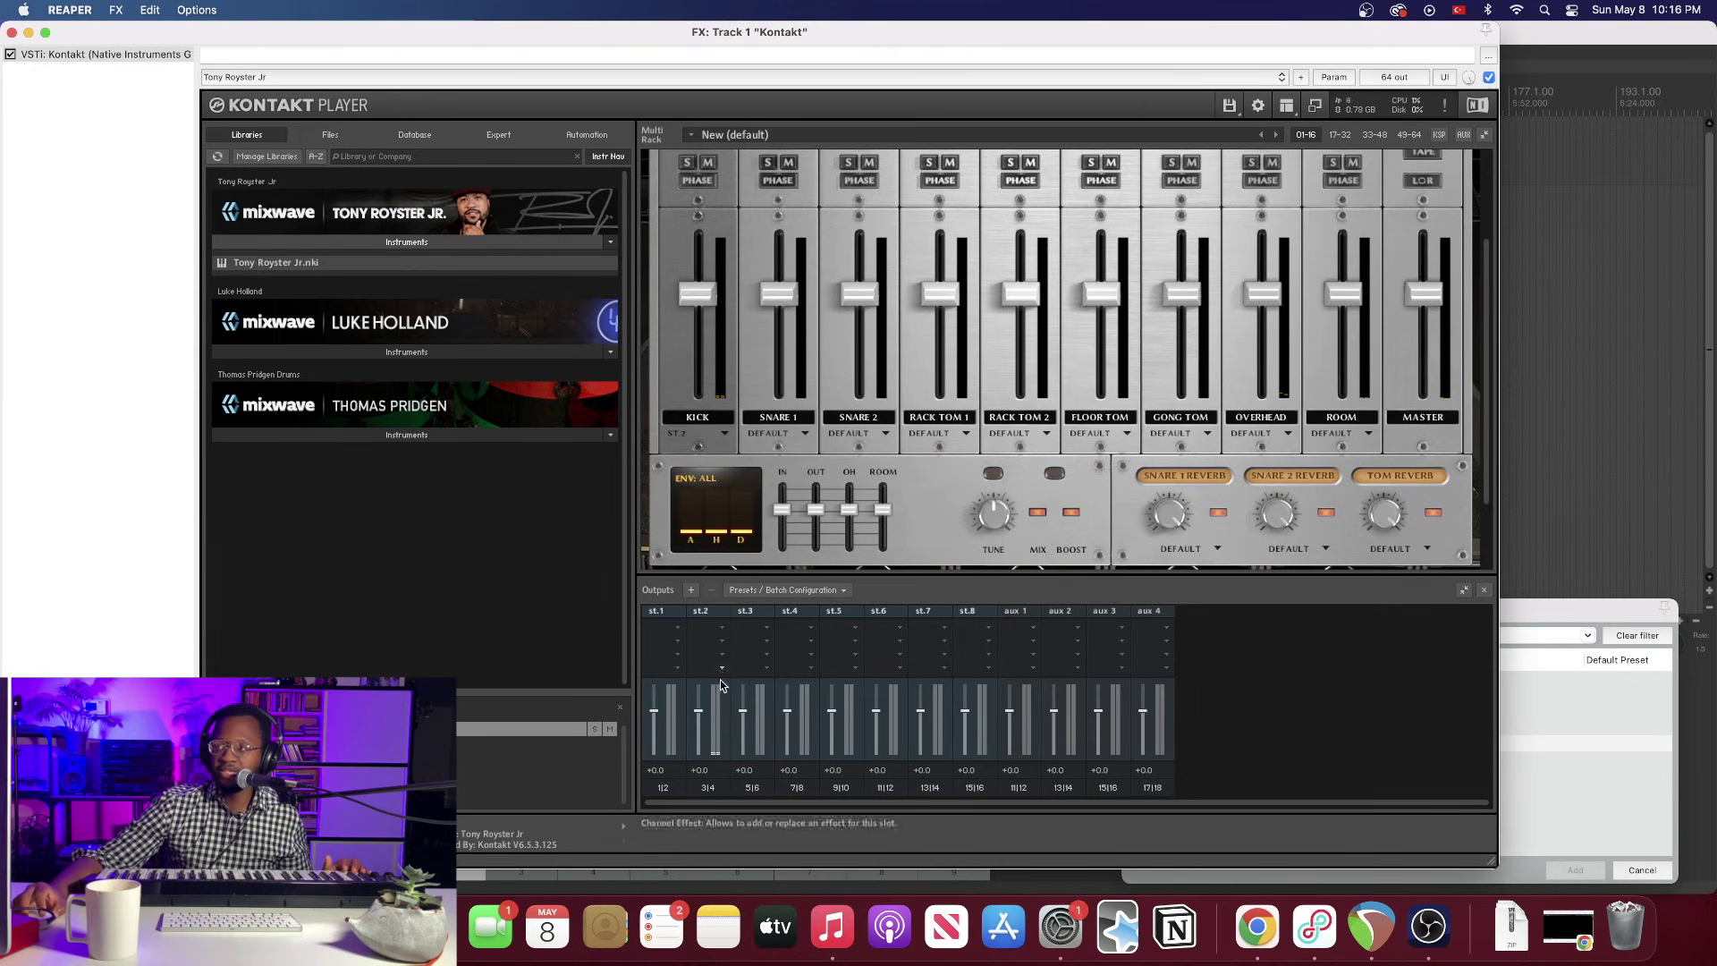
{"action": "left_click", "coordinate": [803, 436]}
{"action": "left_click", "coordinate": [787, 543]}
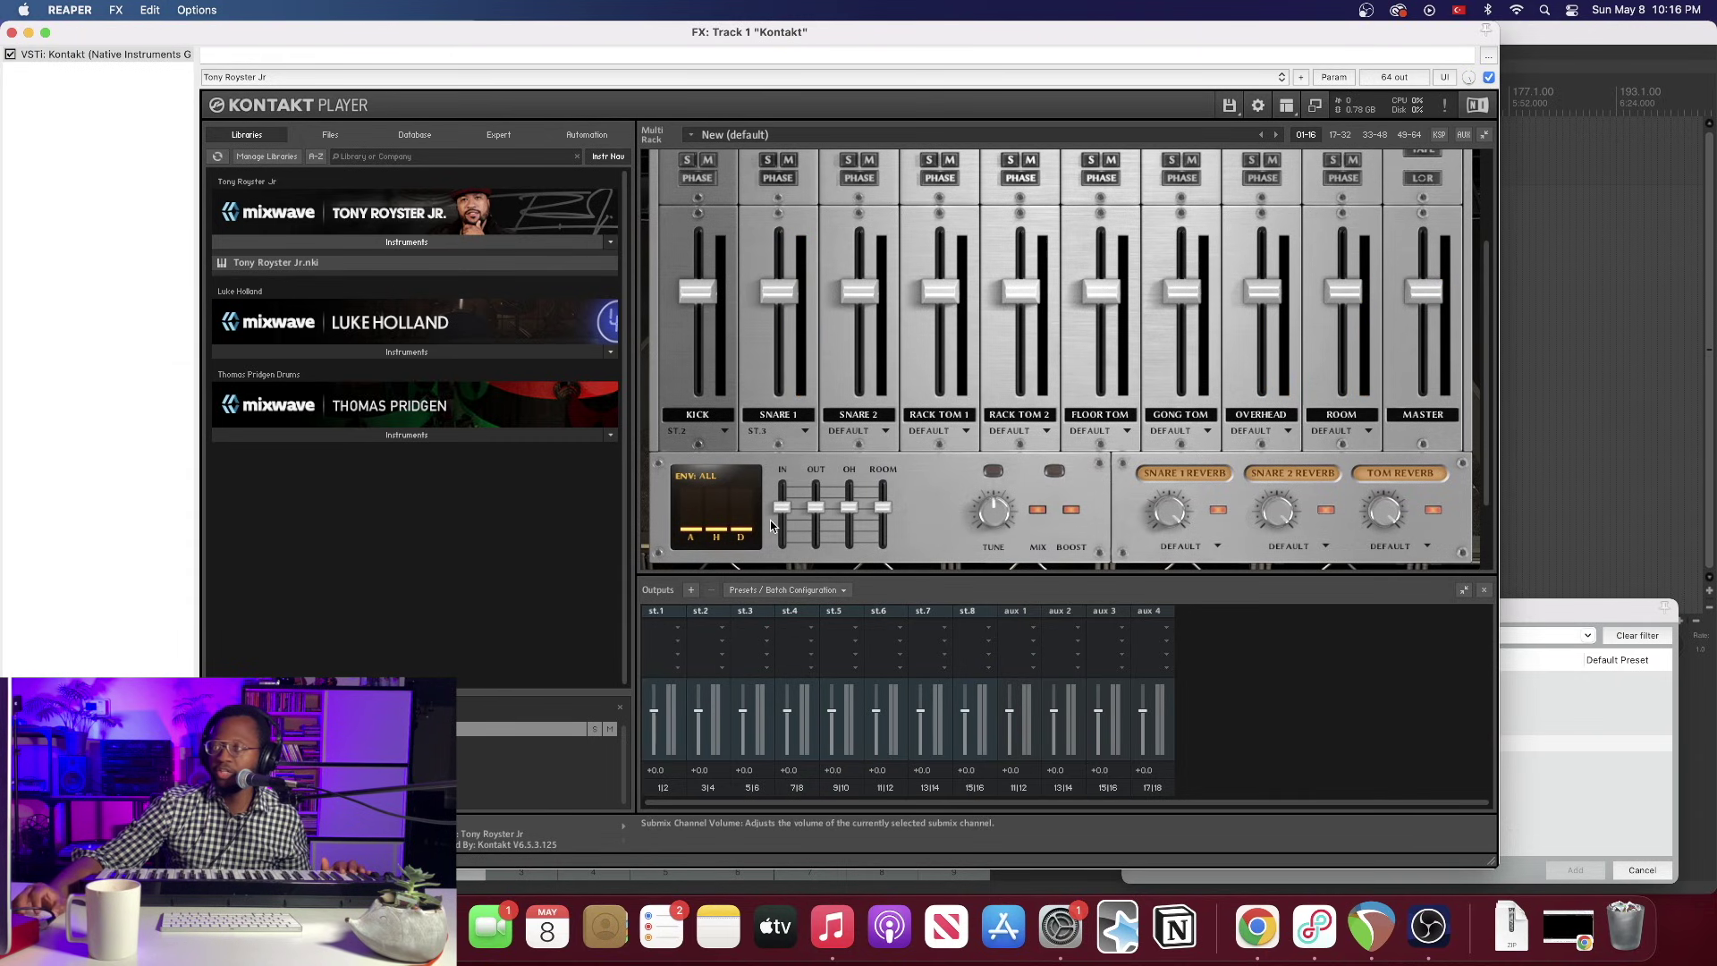
On MIXER 2, send HI-HAT to output st.4
{"action": "scroll", "coordinate": [774, 536], "scroll_direction": "down", "scroll_amount": 3}
{"action": "left_click", "coordinate": [815, 492]}
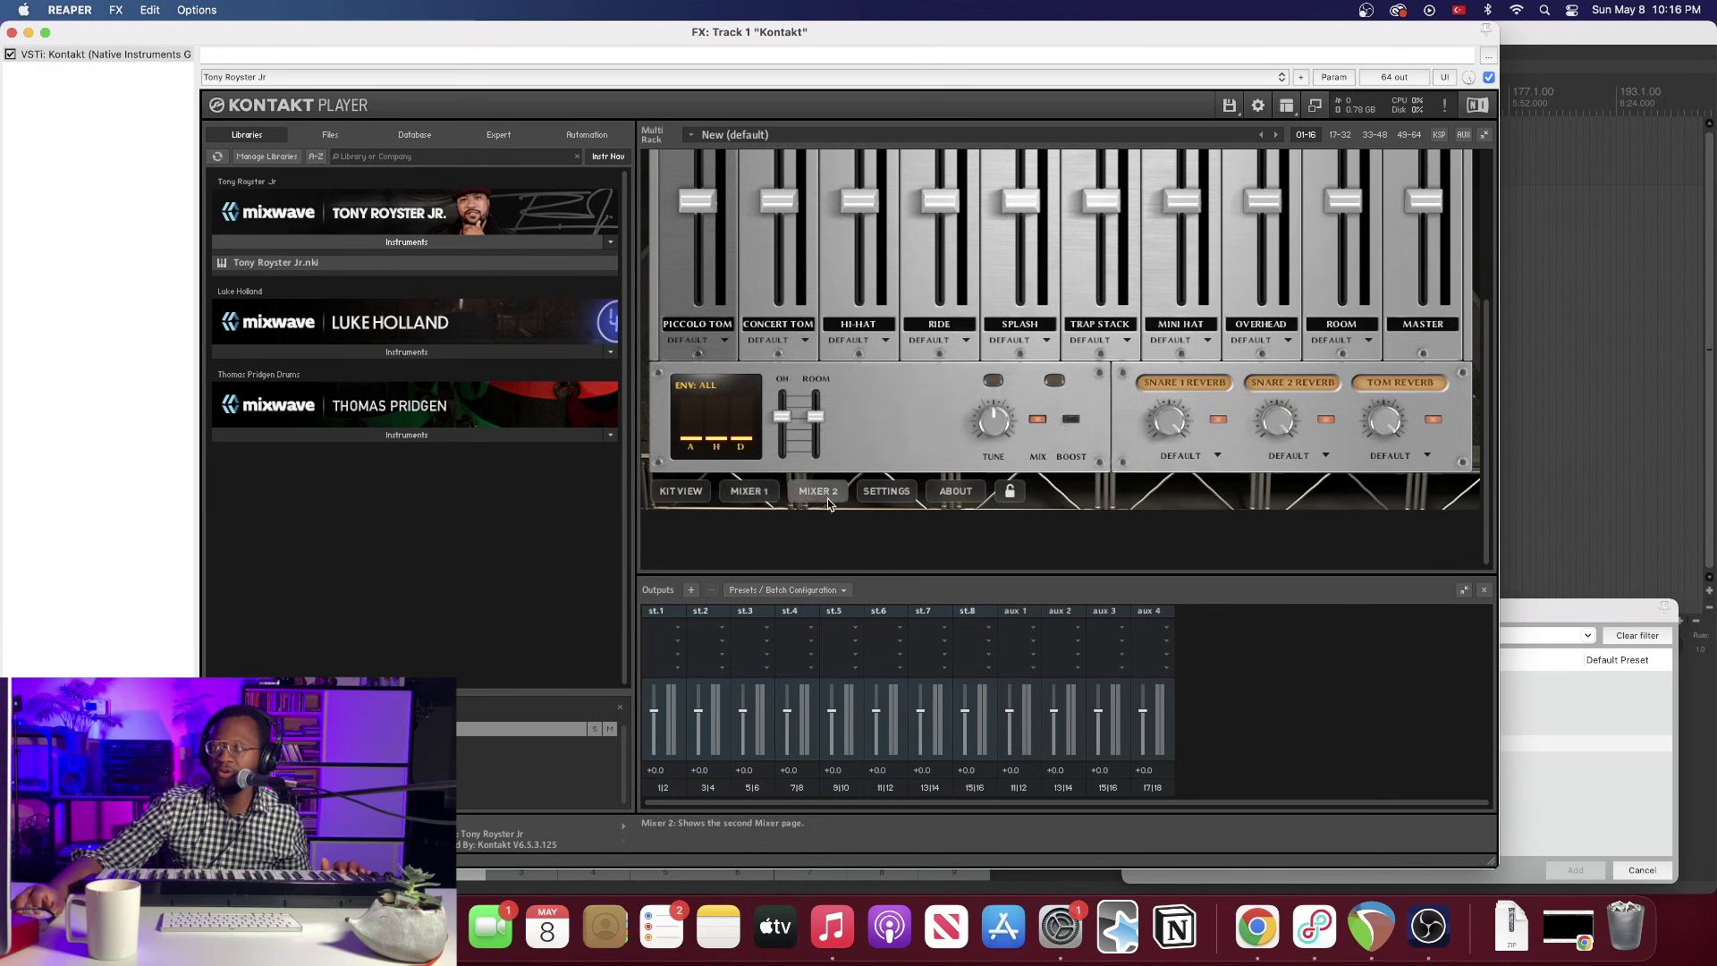
{"action": "left_click", "coordinate": [886, 516]}
{"action": "left_click", "coordinate": [865, 636]}
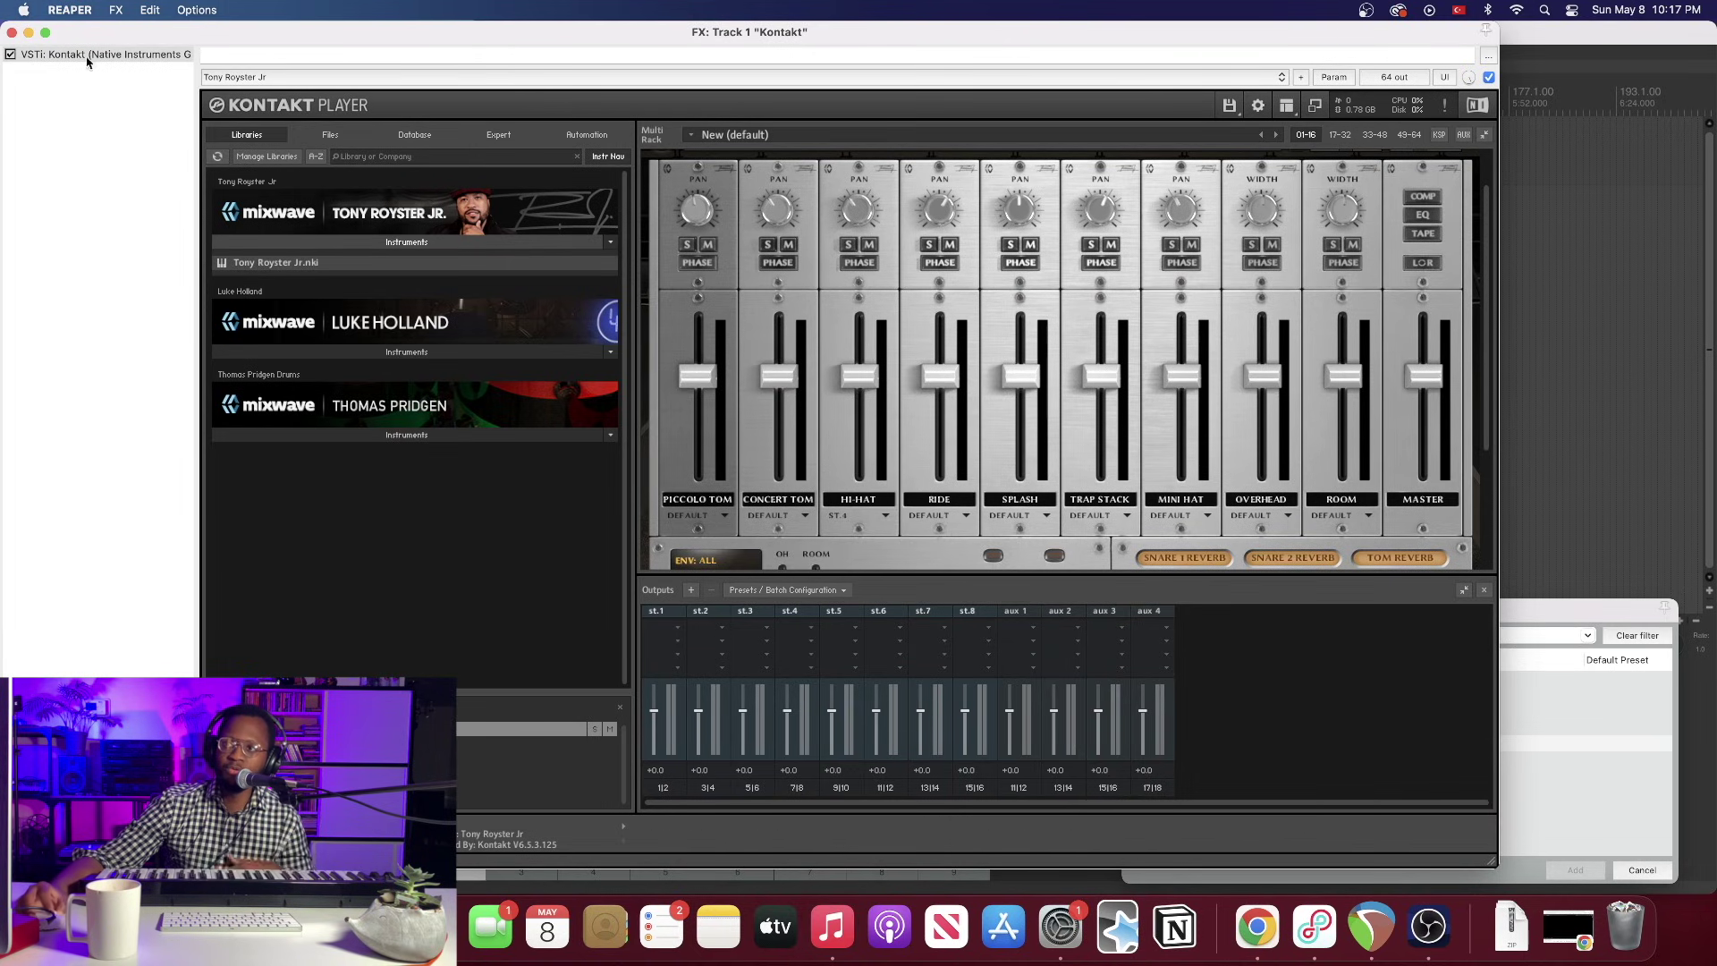
Close the Kontakt window and open the FX chain for track Kt. st.2
{"action": "left_click", "coordinate": [12, 33]}
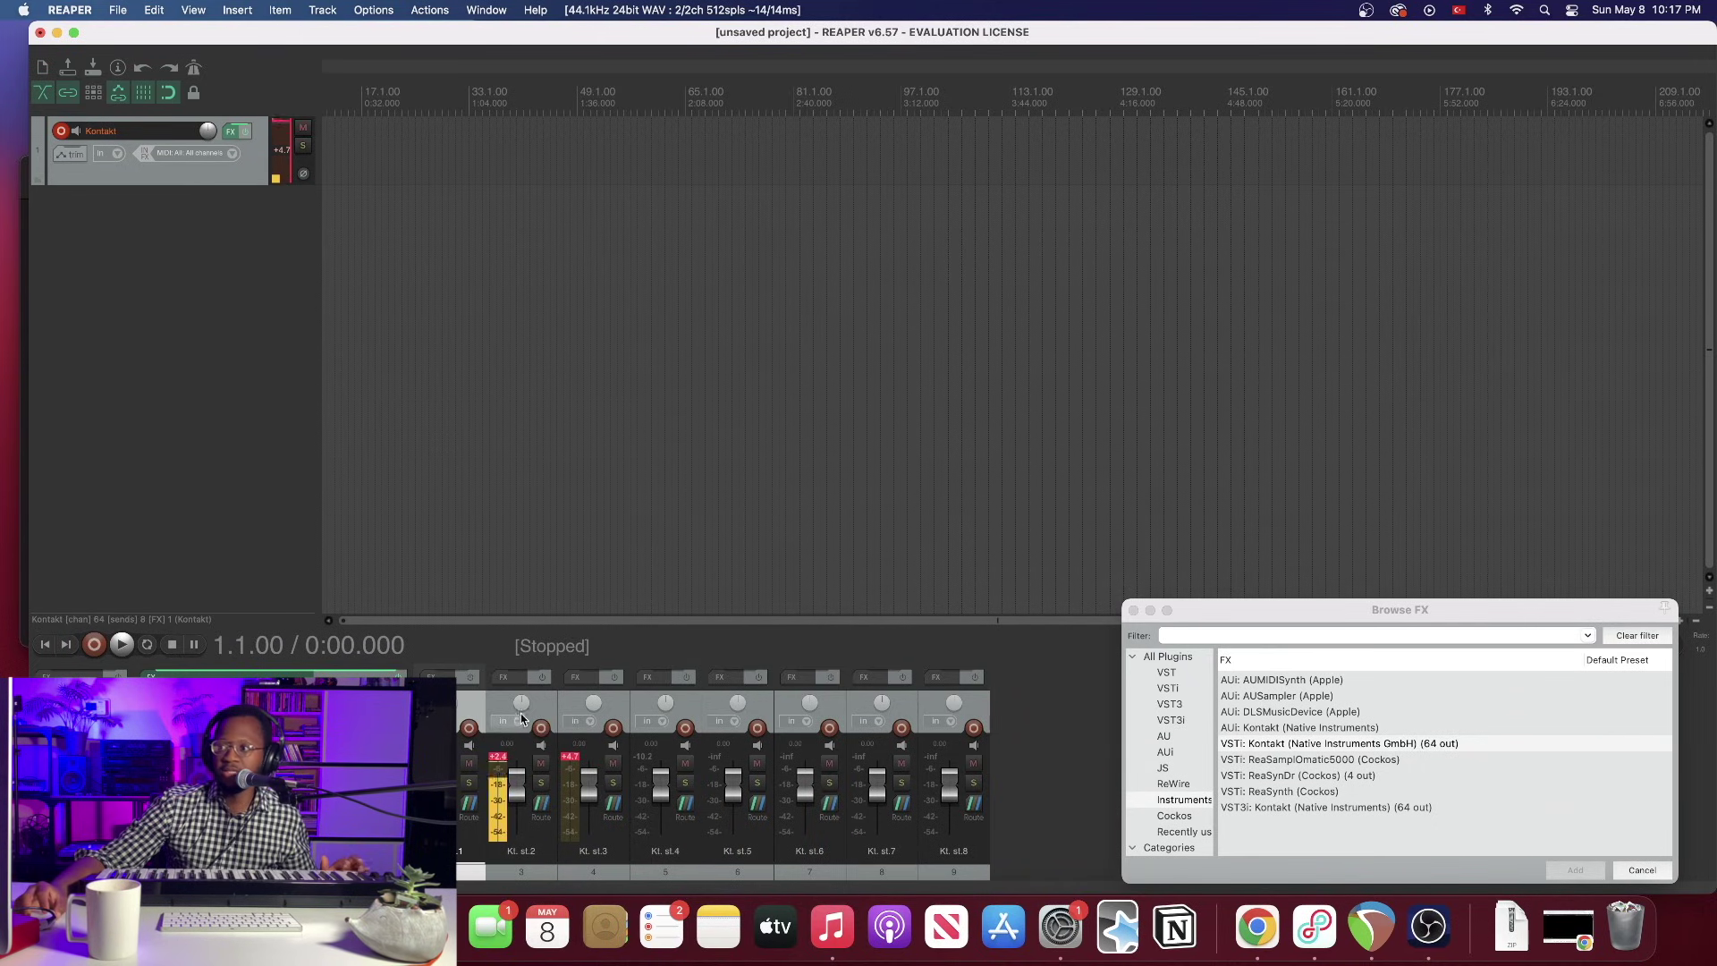
{"action": "left_click", "coordinate": [518, 680]}
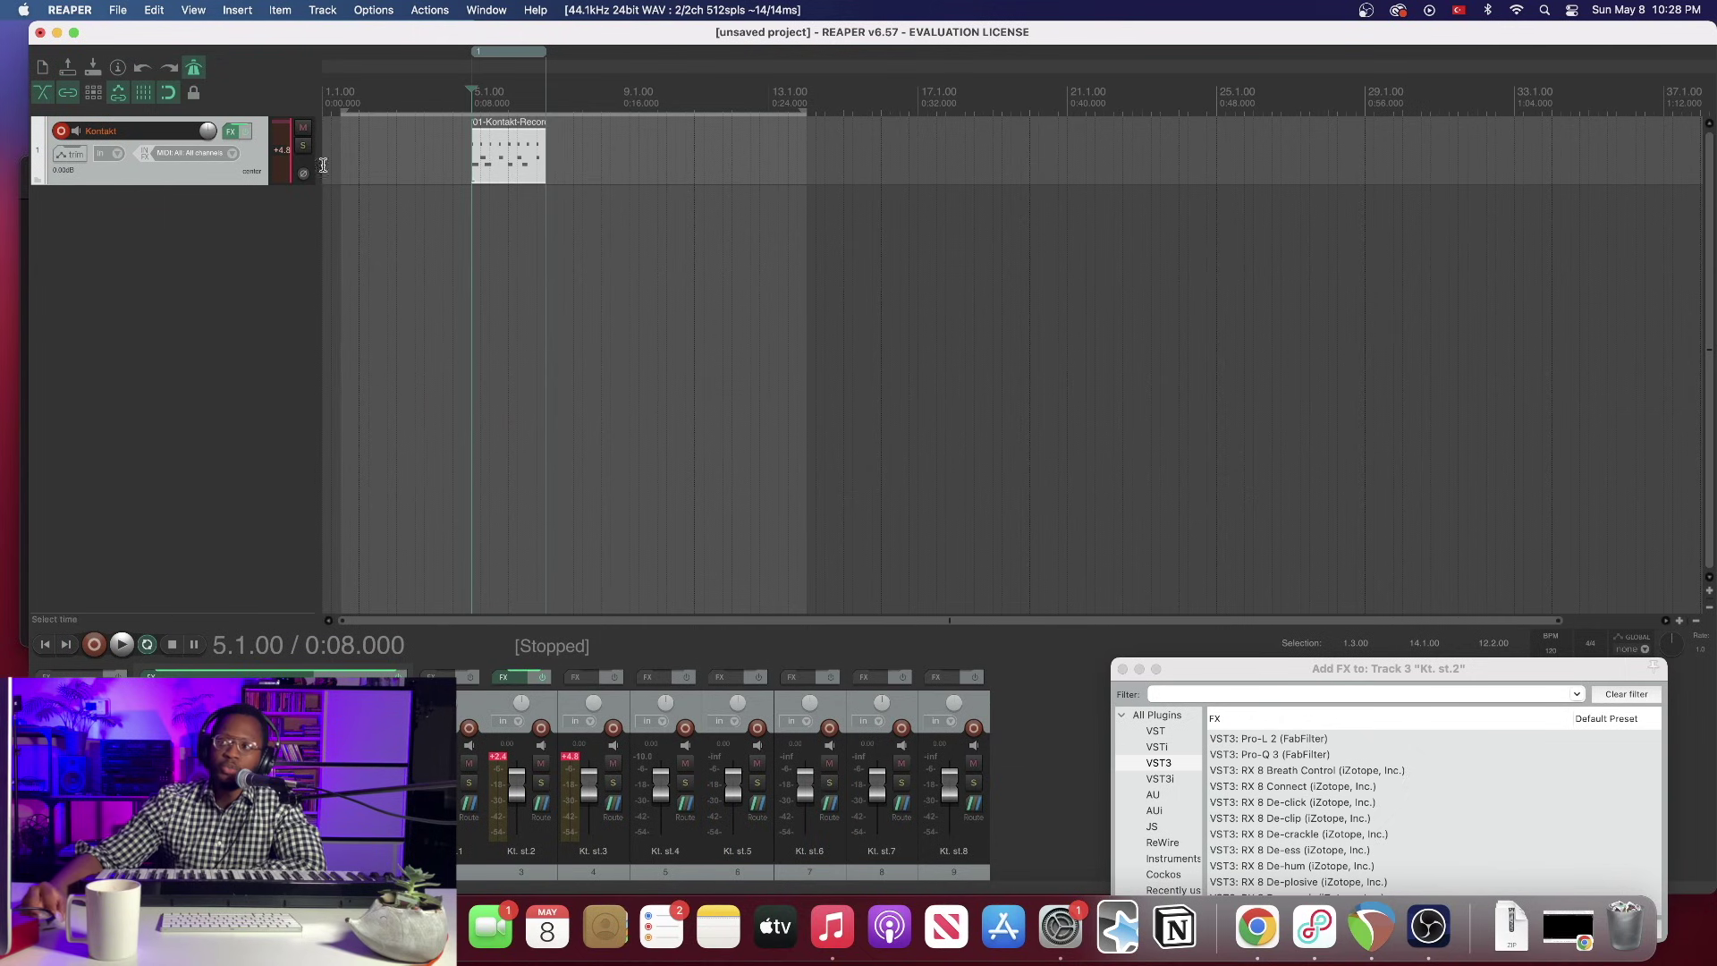
Explode the drum MIDI item by note row into Kontakt [C2], [D2] and [F#2] tracks
{"action": "left_click", "coordinate": [507, 168]}
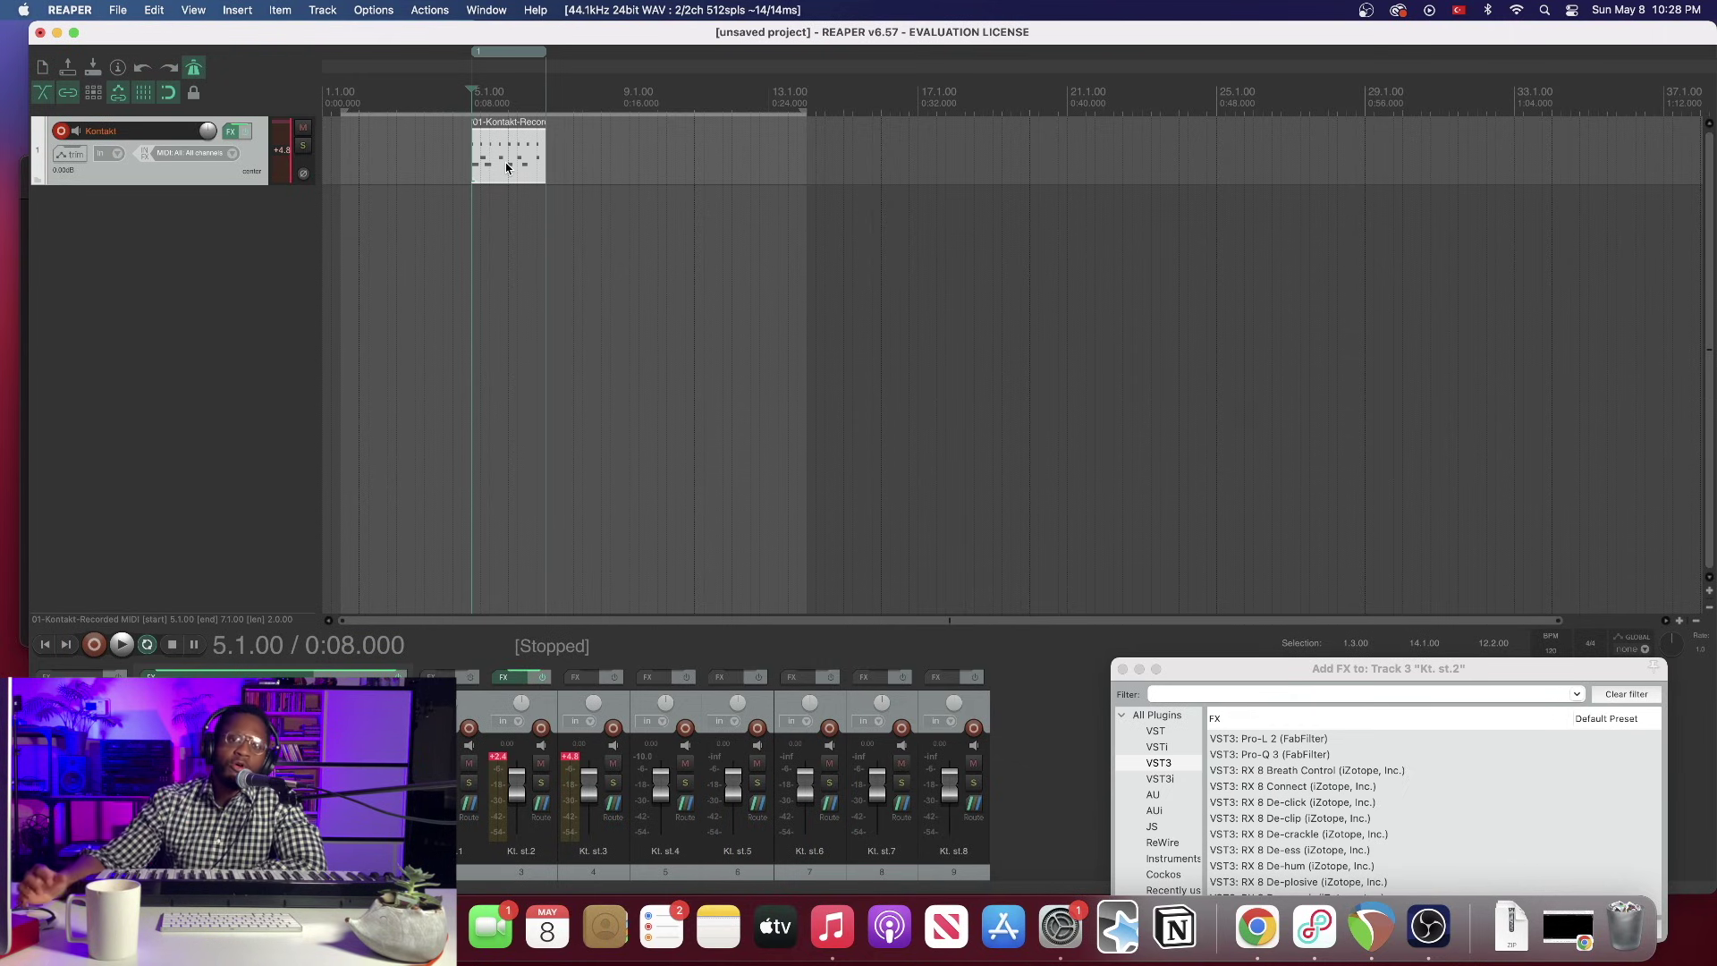
{"action": "right_click", "coordinate": [502, 161]}
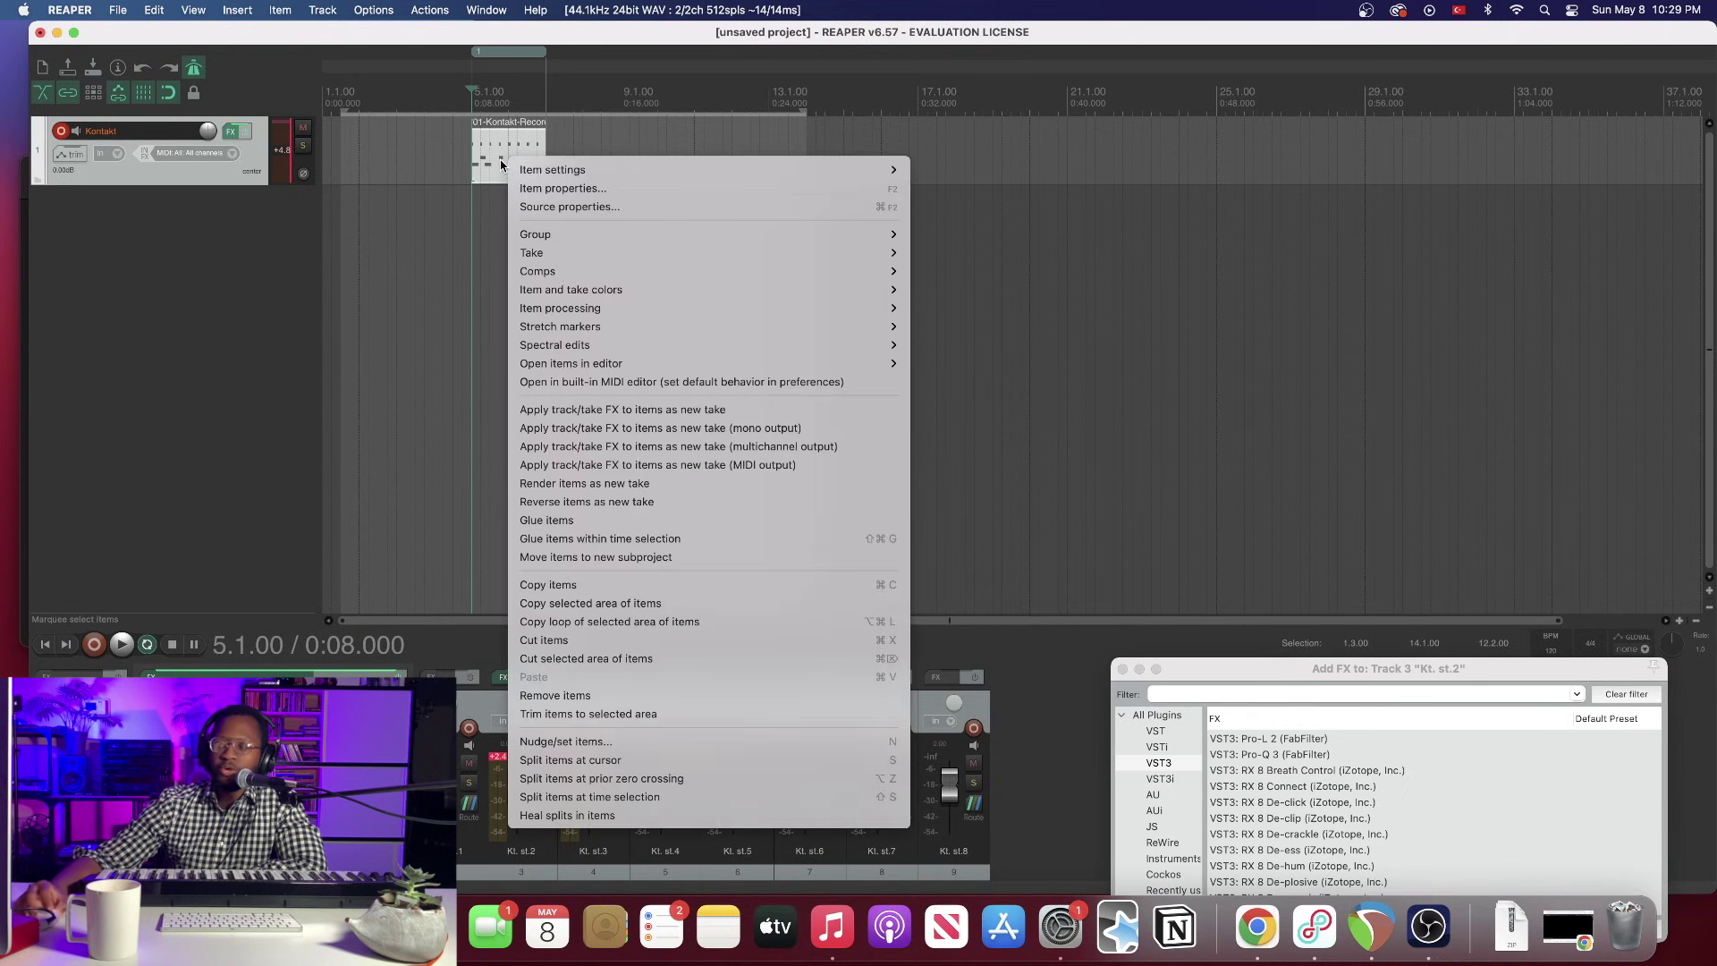
{"action": "mouse_move", "coordinate": [539, 313]}
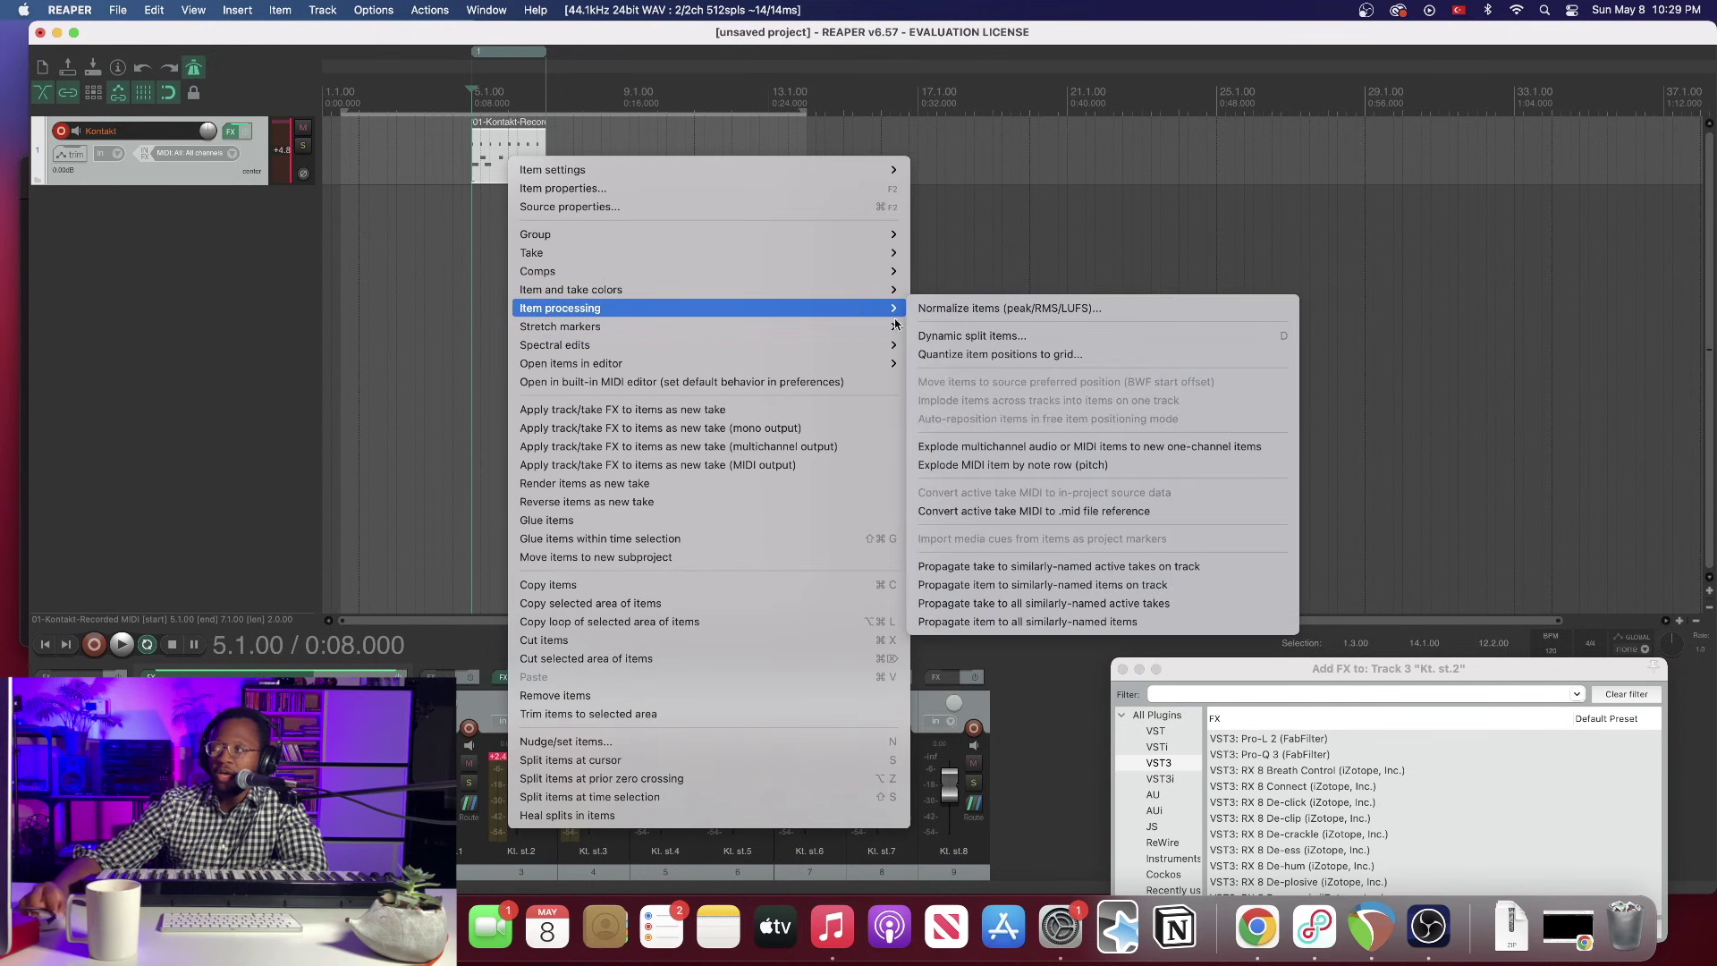
{"action": "left_click", "coordinate": [1007, 466]}
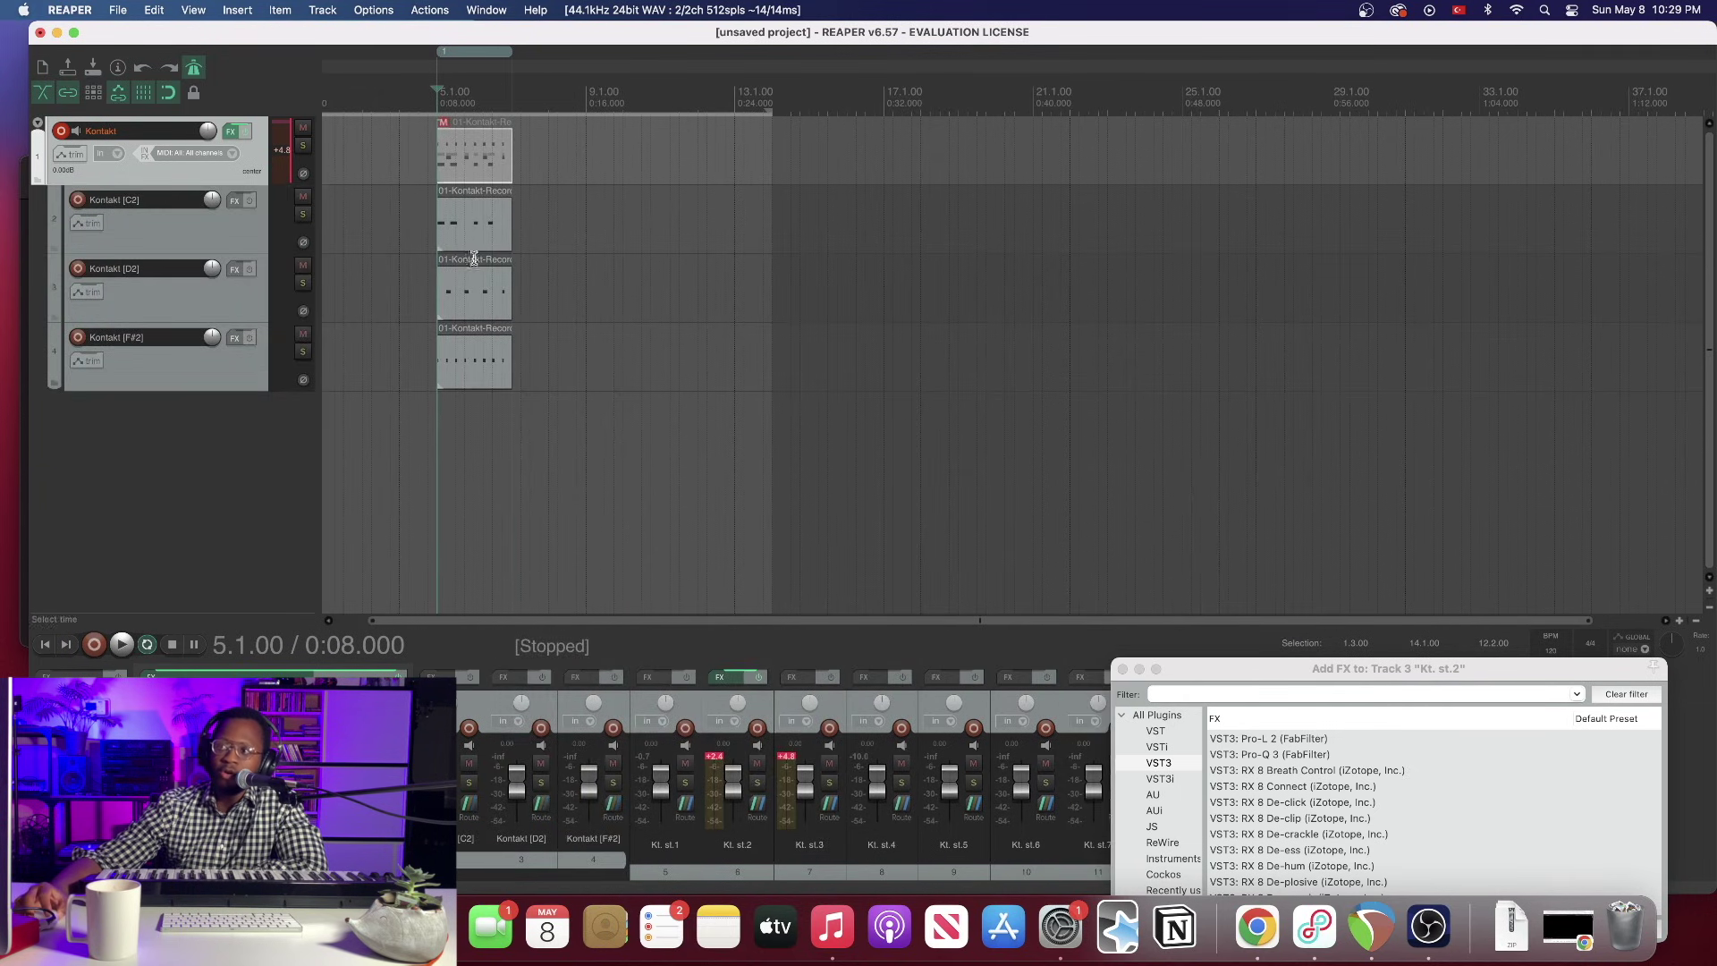
{"action": "scroll", "coordinate": [454, 233], "scroll_direction": "down", "scroll_amount": 2}
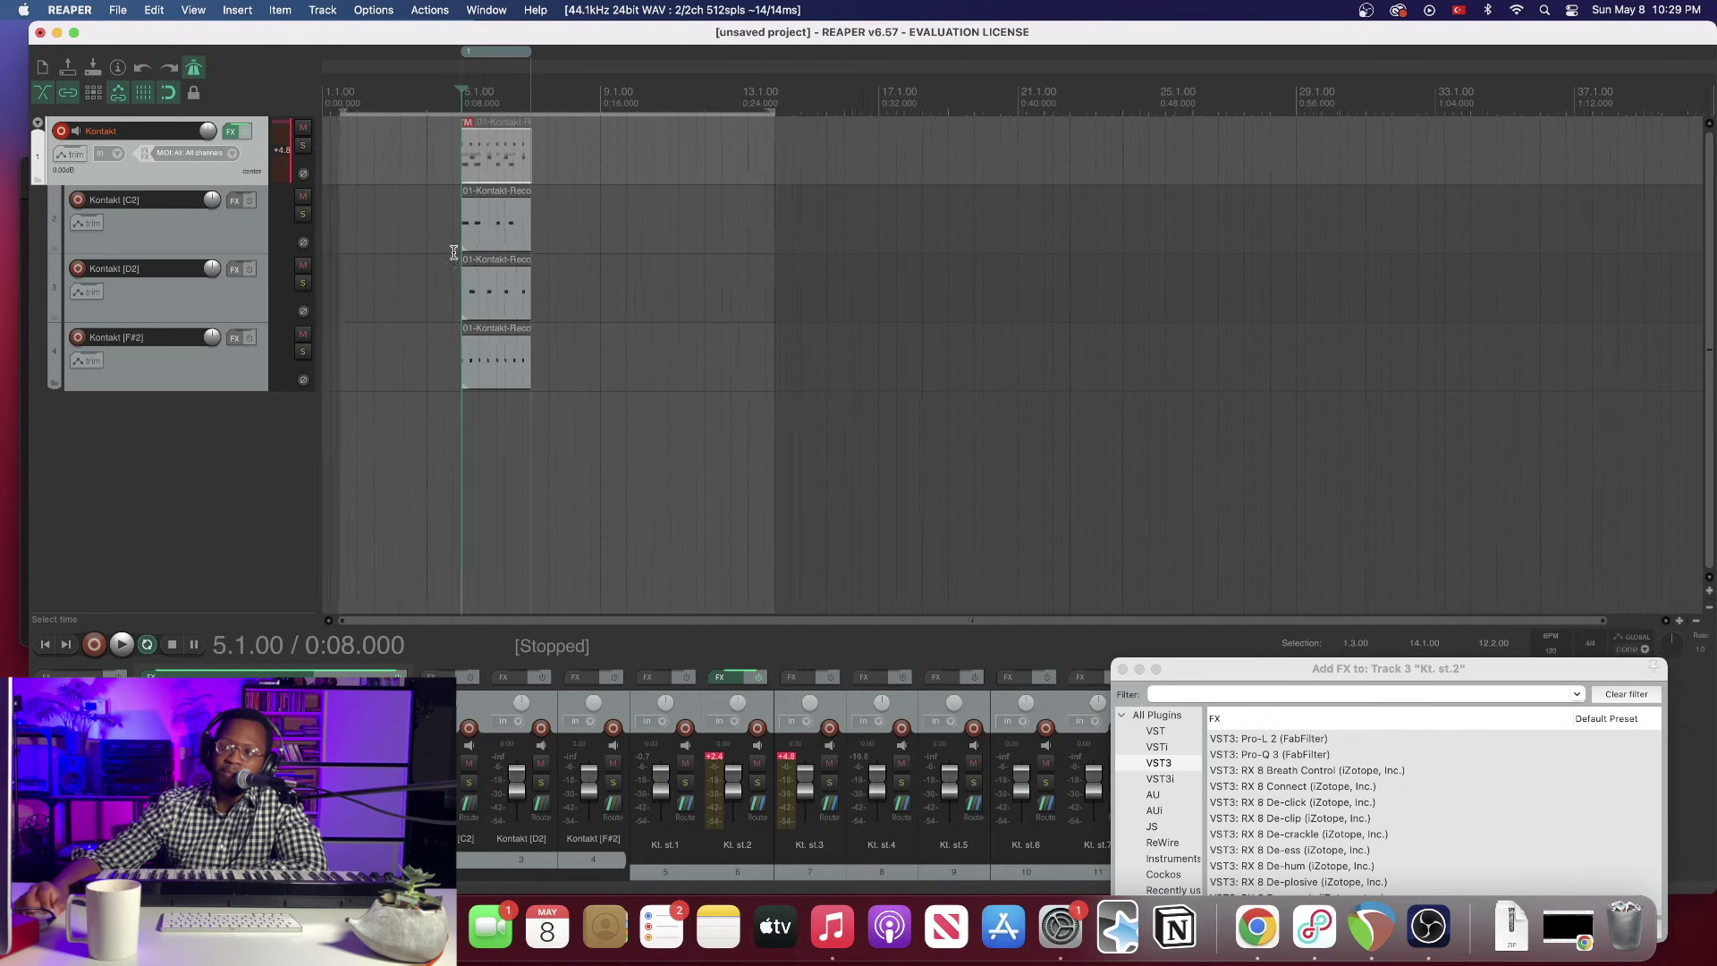